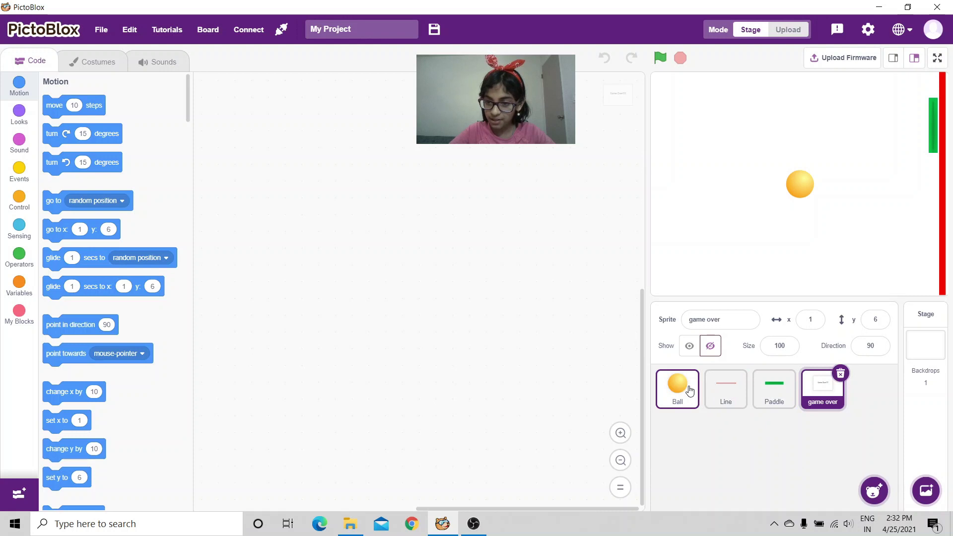
Step: Browse sprites, show and hide the game over sprite, then add Human Body Detection
left_click(876, 490)
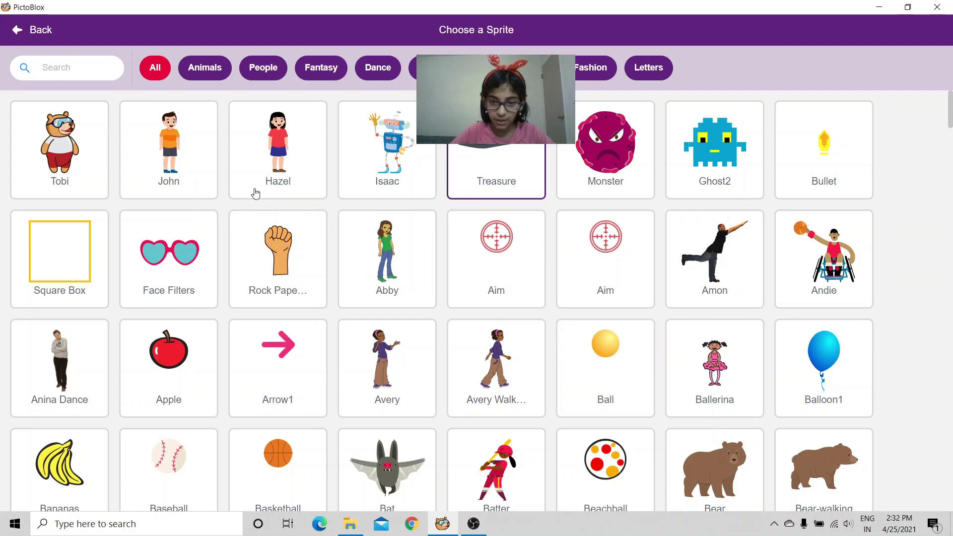
left_click(16, 30)
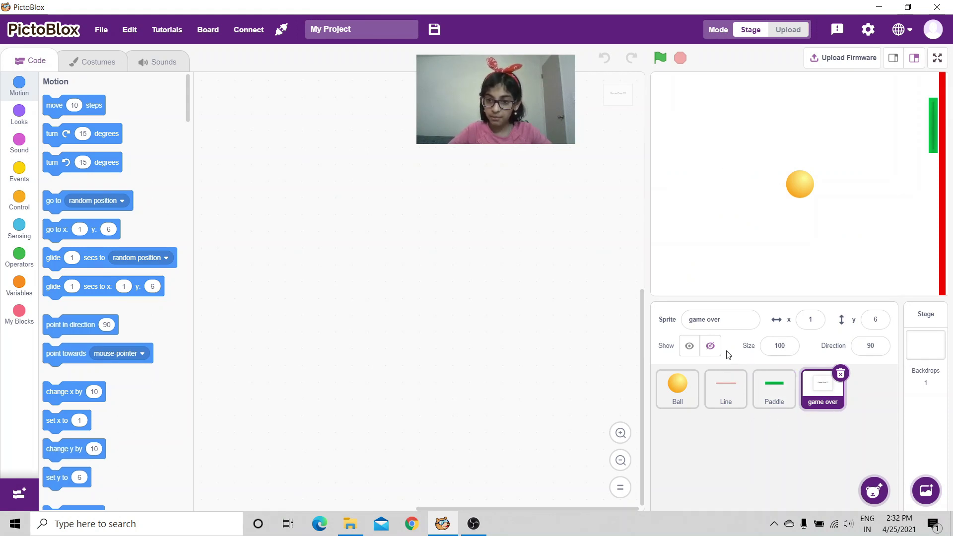
left_click(690, 347)
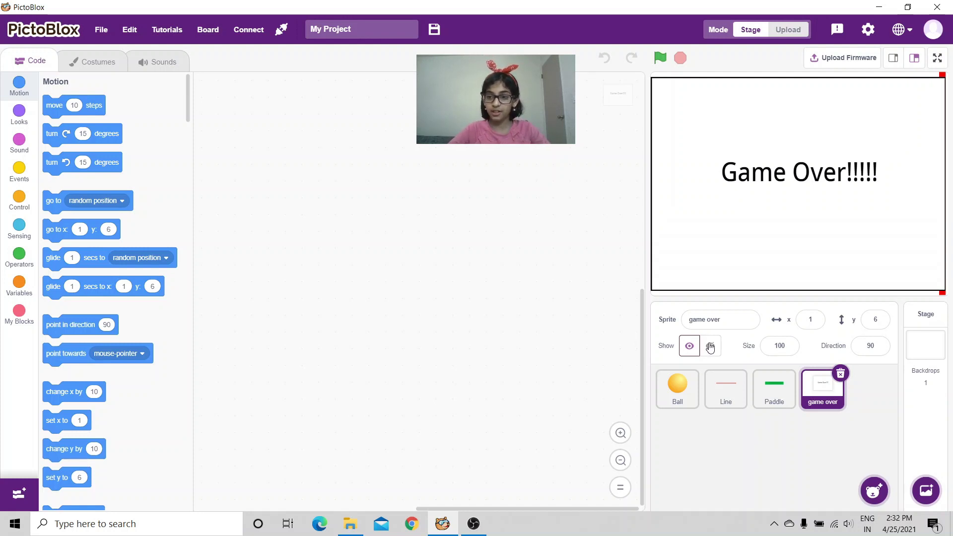
left_click(710, 347)
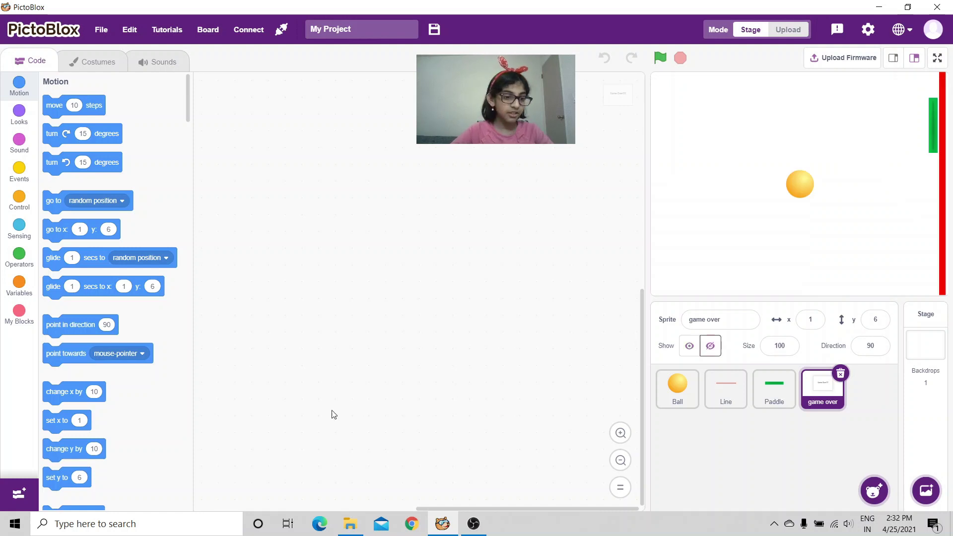
left_click(19, 494)
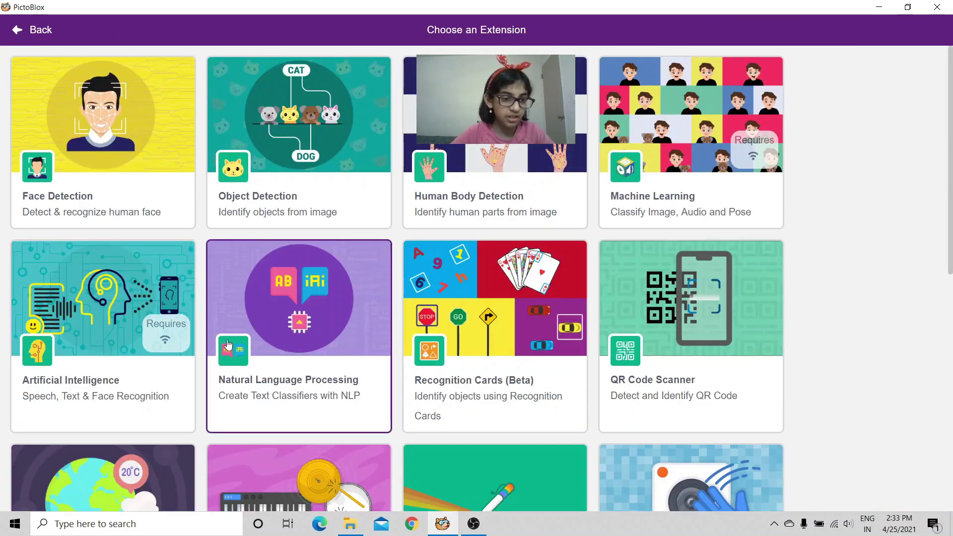
left_click(493, 157)
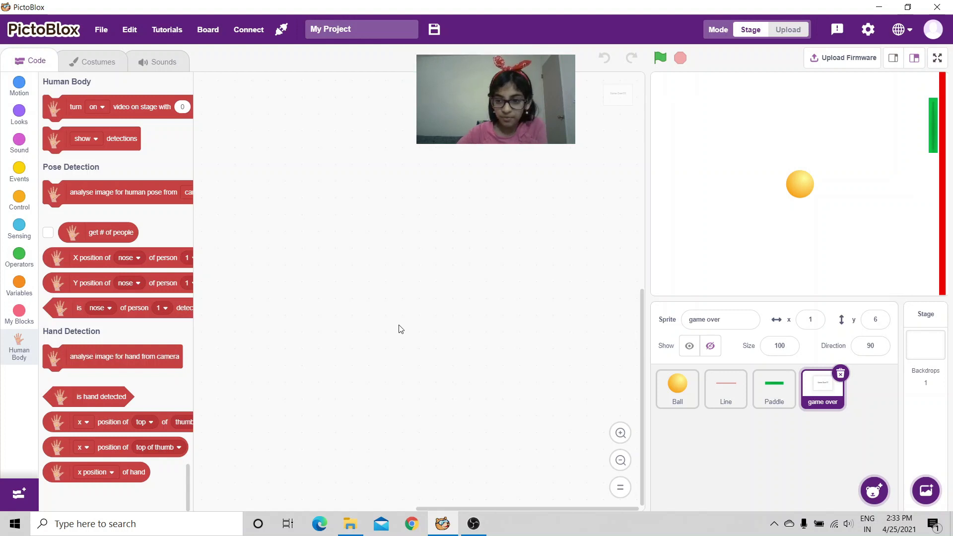
Step: Give the Ball a green-flag script that goes to x 0, y 0
left_click(670, 388)
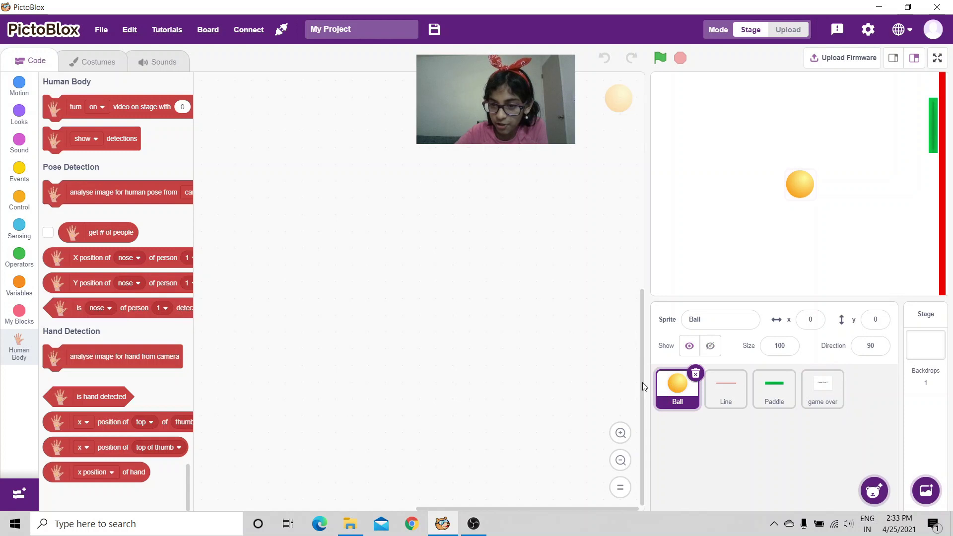
left_click(18, 168)
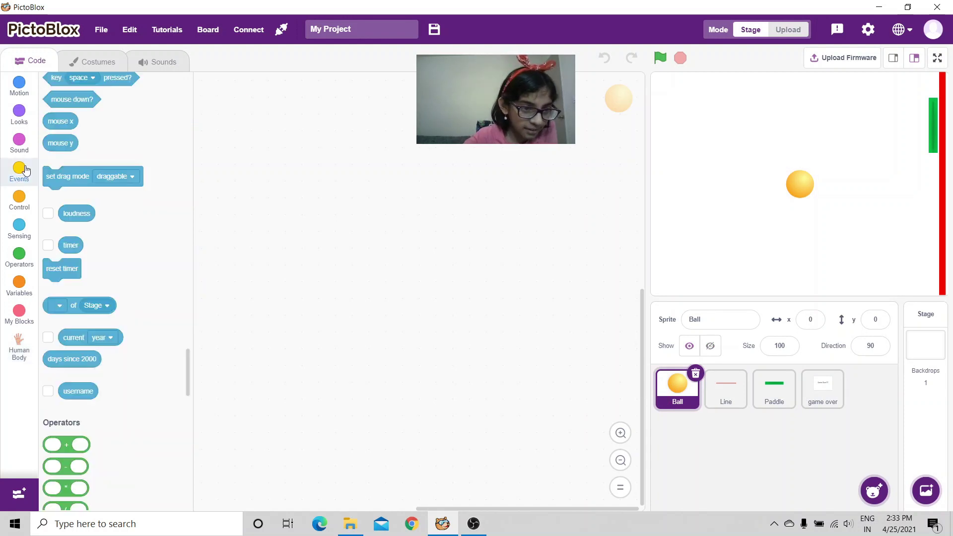
left_click_drag(74, 112, 285, 128)
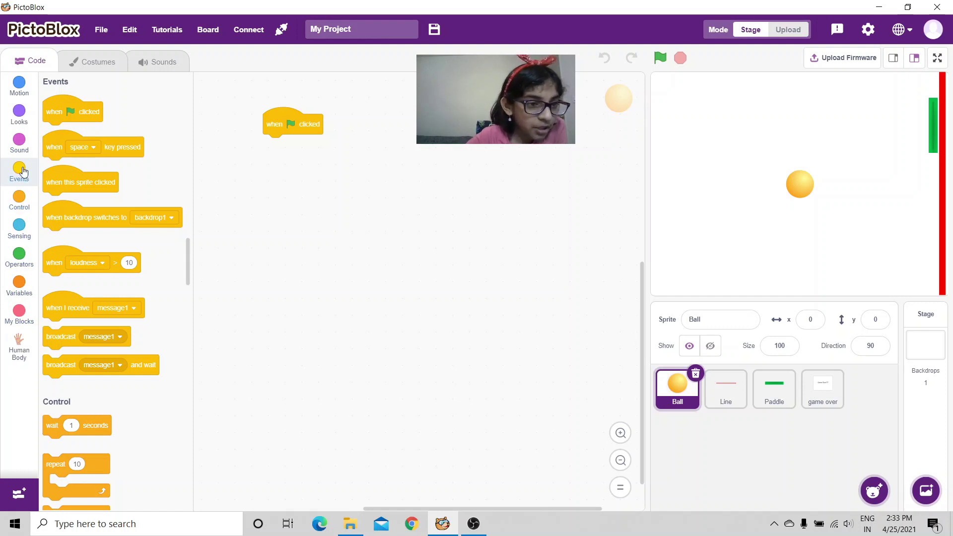
left_click(18, 83)
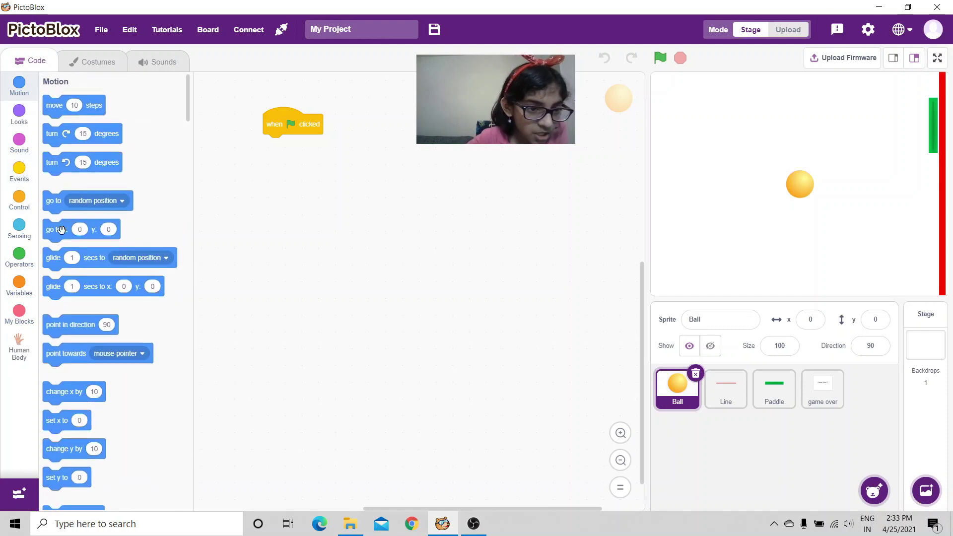
mouse_move(59, 229)
left_mouse_down()
mouse_move(141, 217)
mouse_move(285, 147)
left_mouse_up()
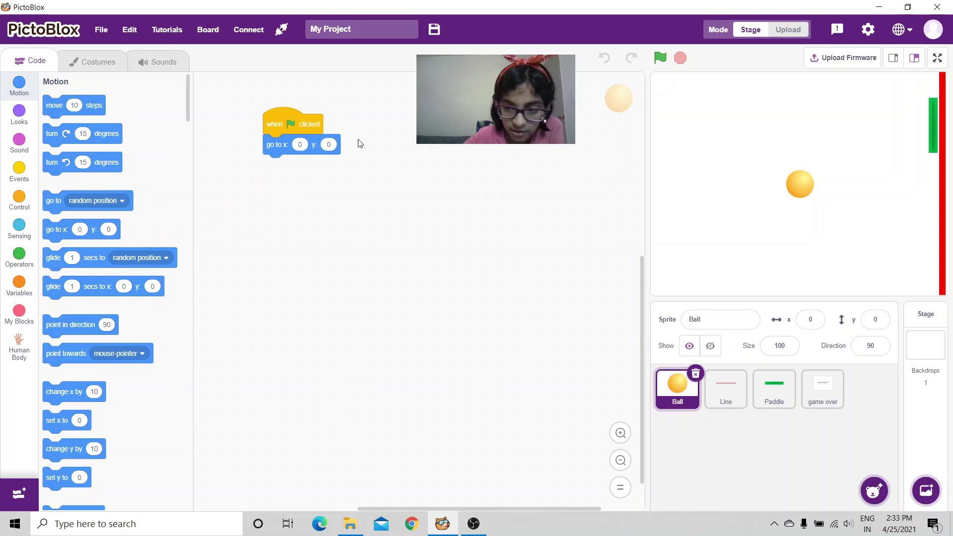
Step: Check the Line, Paddle and game over sprites' settings, then reselect the Ball
left_click(725, 388)
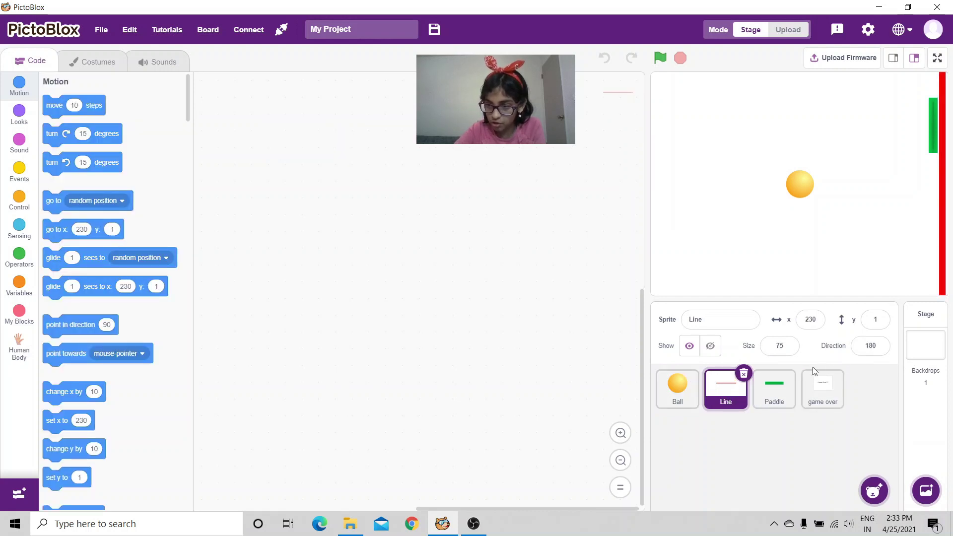
left_click(785, 390)
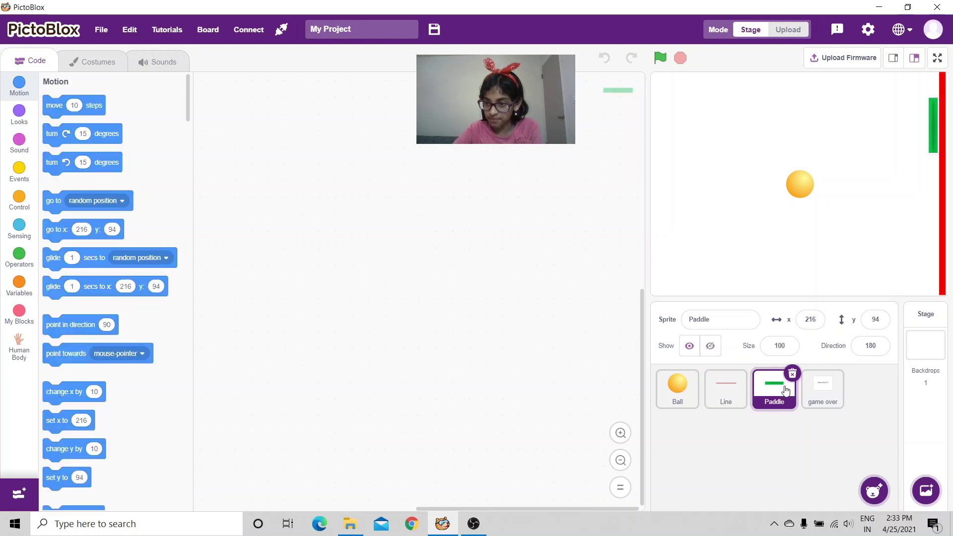
left_click(827, 391)
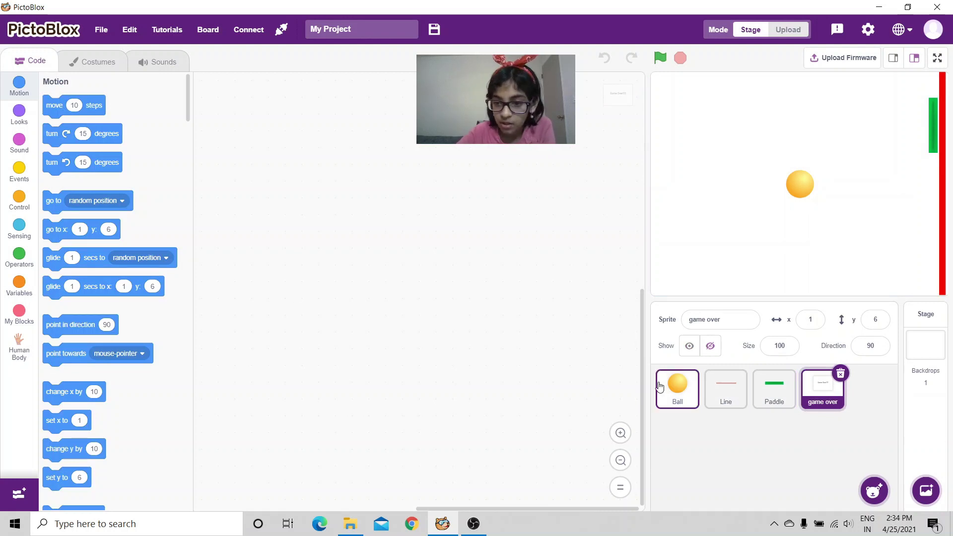
left_click(677, 388)
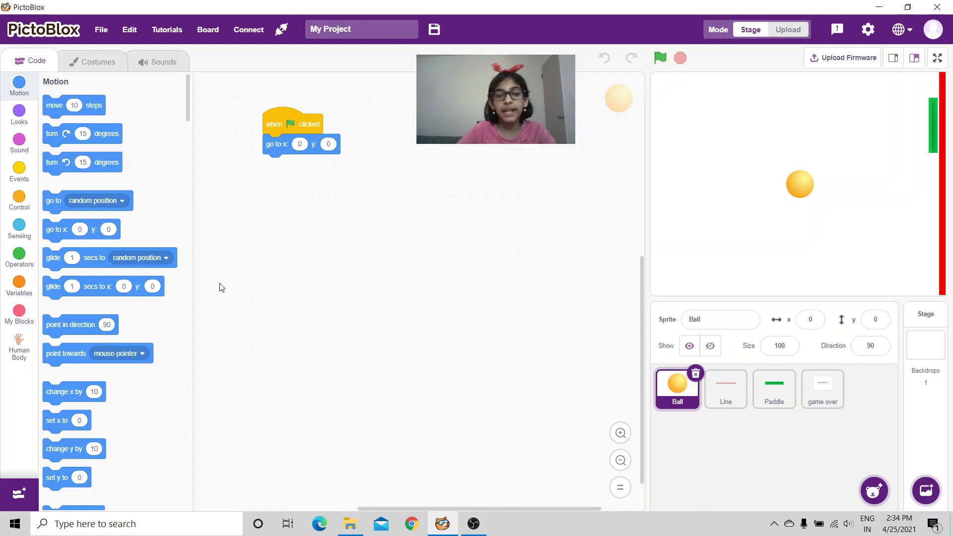
Step: Add 'point in direction 90' under the go-to block, leaving the direction unchanged
left_click_drag(80, 327, 186, 298)
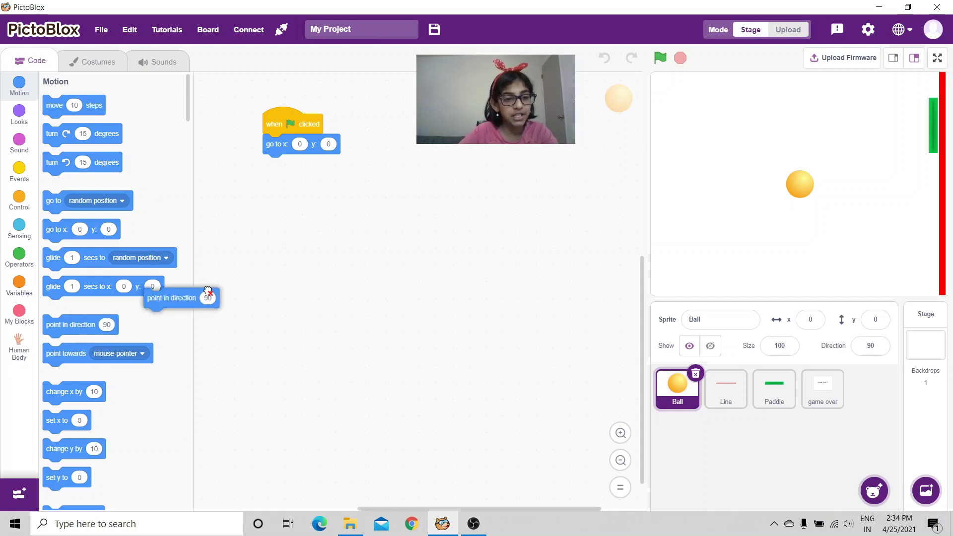
left_click_drag(86, 327, 306, 165)
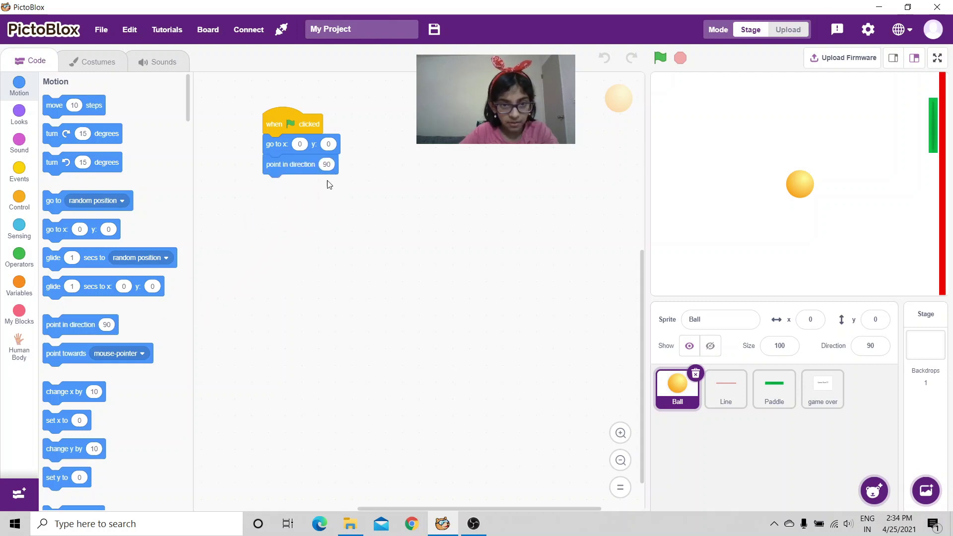
left_click(871, 346)
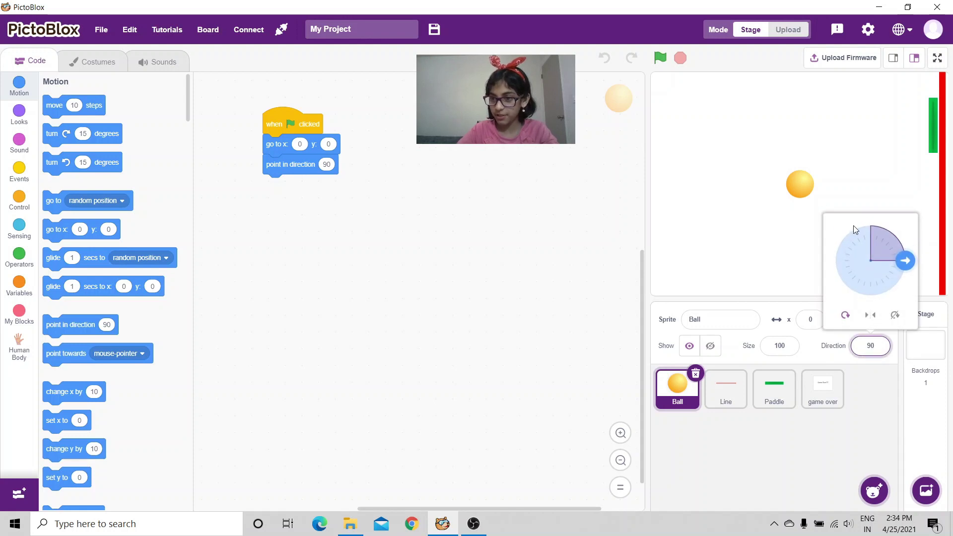
left_click(333, 277)
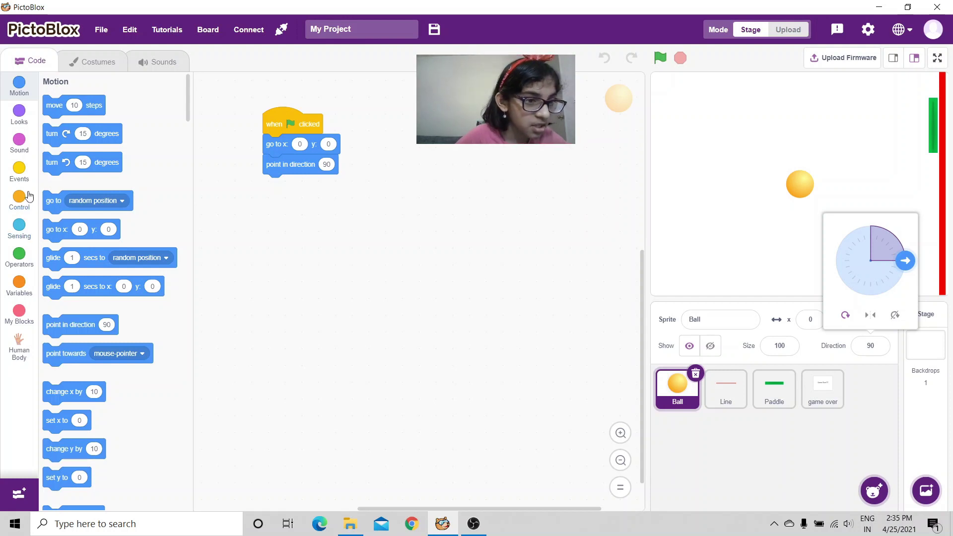
Step: Add 'move 8 steps' and 'if on edge, bounce', then drag the ball upper left
mouse_move(59, 108)
left_mouse_down()
mouse_move(208, 189)
mouse_move(295, 185)
left_mouse_up()
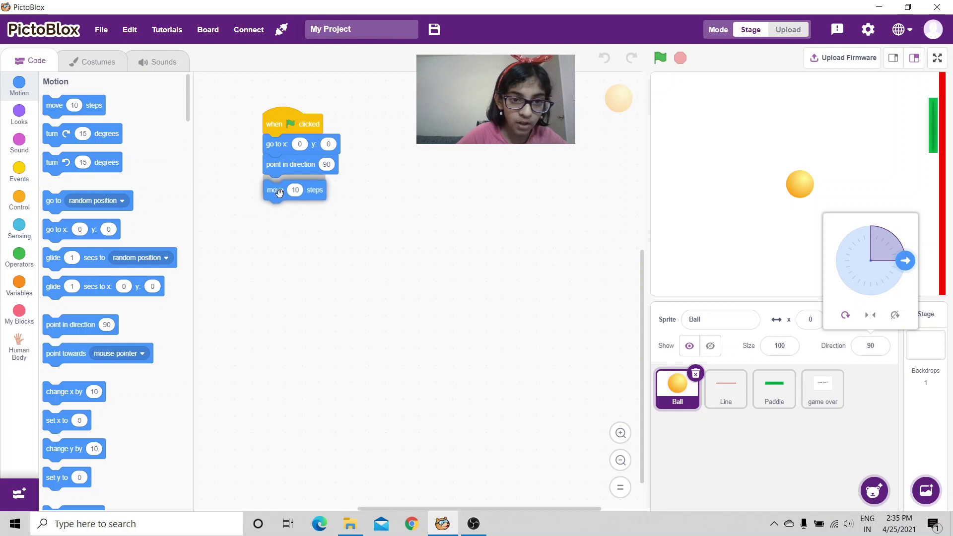
left_click(294, 184)
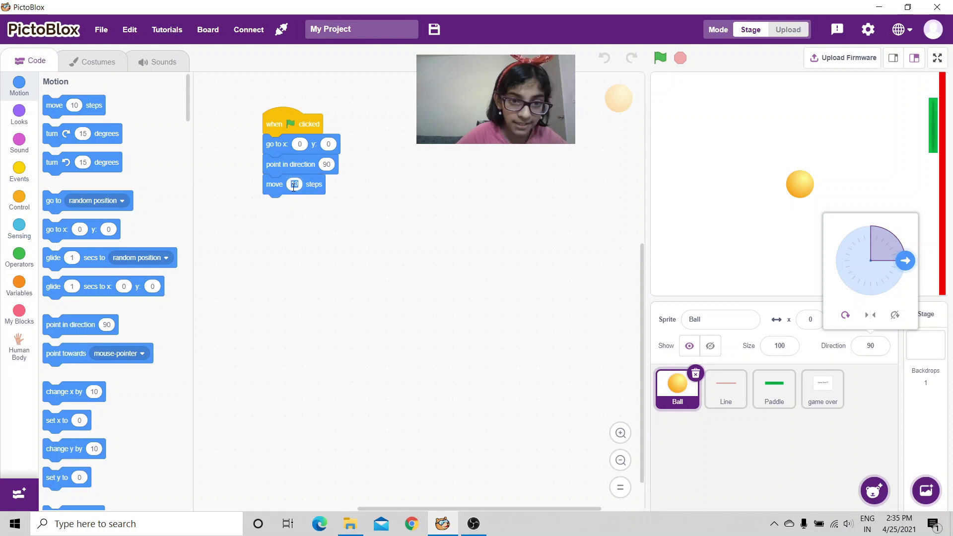
type("8")
left_click(310, 269)
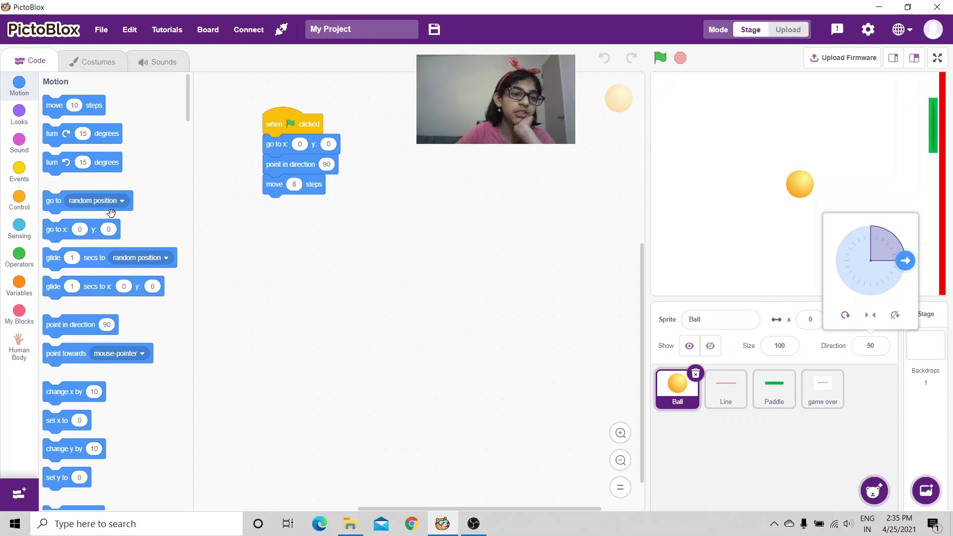
scroll(116, 258, "down", 3)
scroll(116, 258, "up", 3)
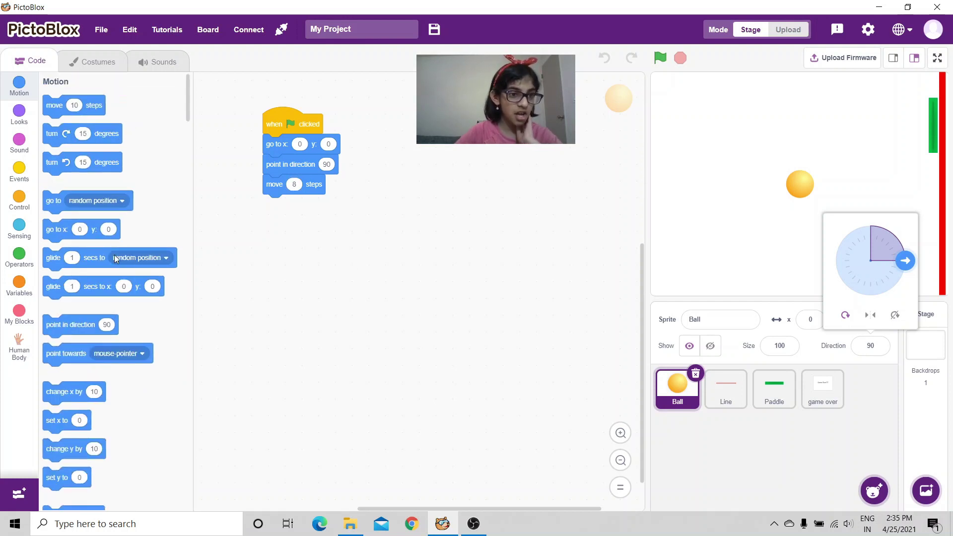
scroll(116, 258, "down", 3)
scroll(116, 259, "down", 2)
scroll(115, 258, "down", 2)
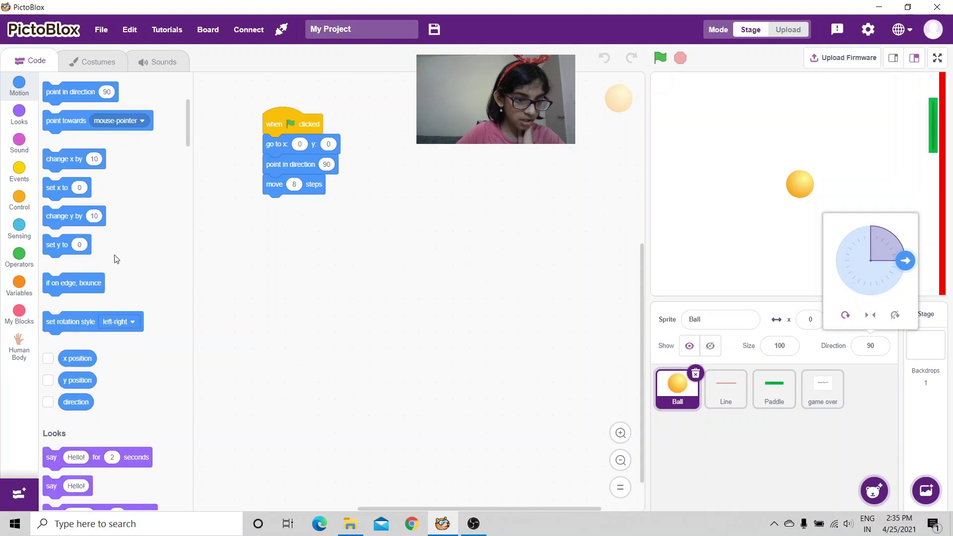
left_click_drag(73, 283, 319, 212)
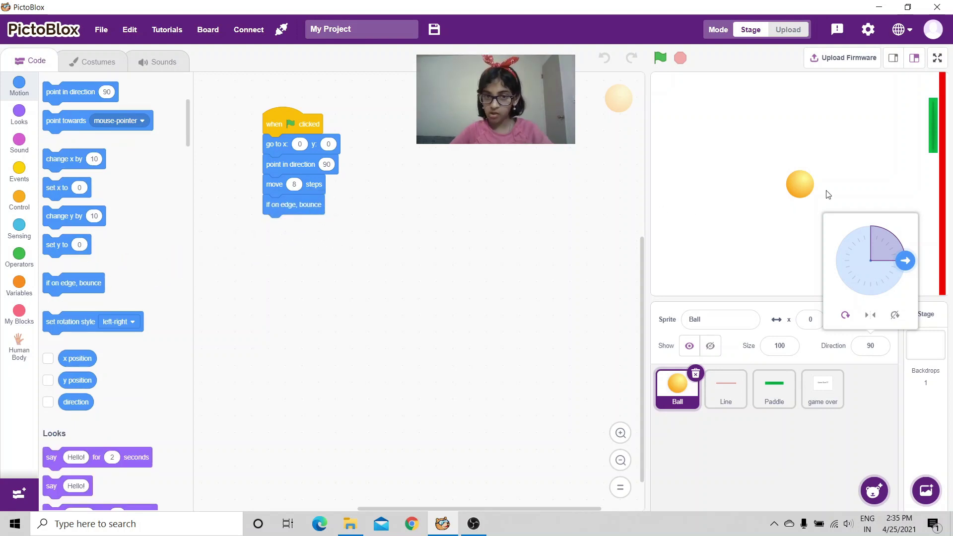
mouse_move(799, 190)
left_mouse_down()
mouse_move(722, 118)
mouse_move(778, 140)
left_mouse_up()
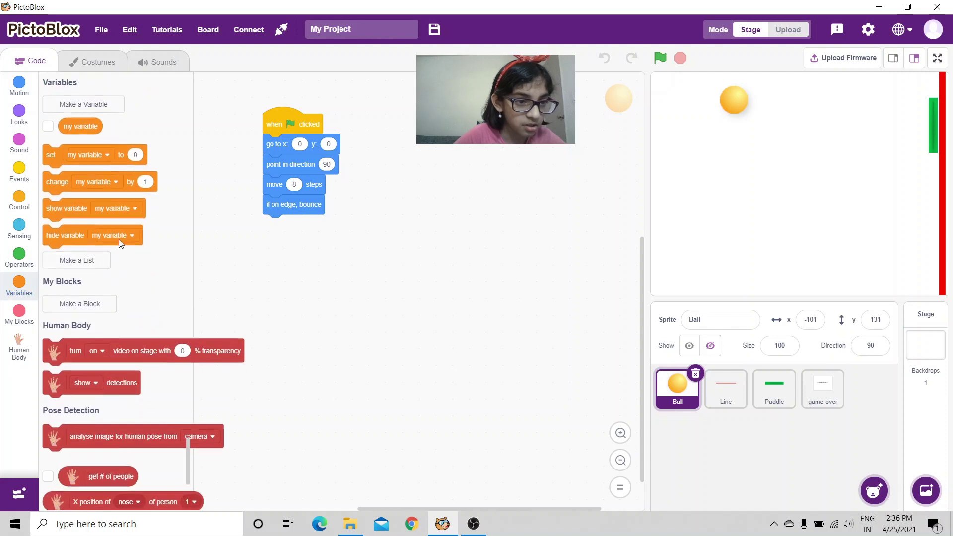
Step: Create the Score variable and add 'set Score to 0' after 'go to x 0 y 0'
left_click(83, 104)
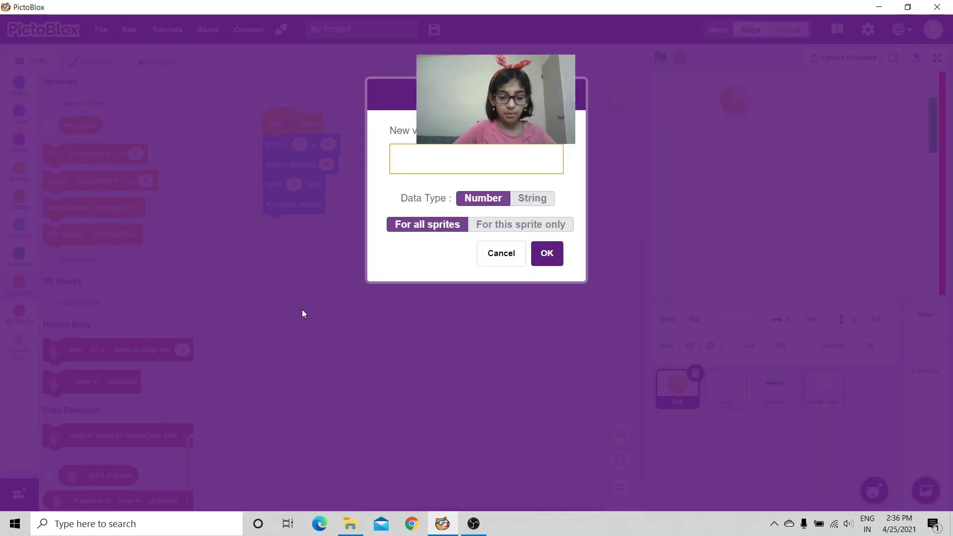
type("Score")
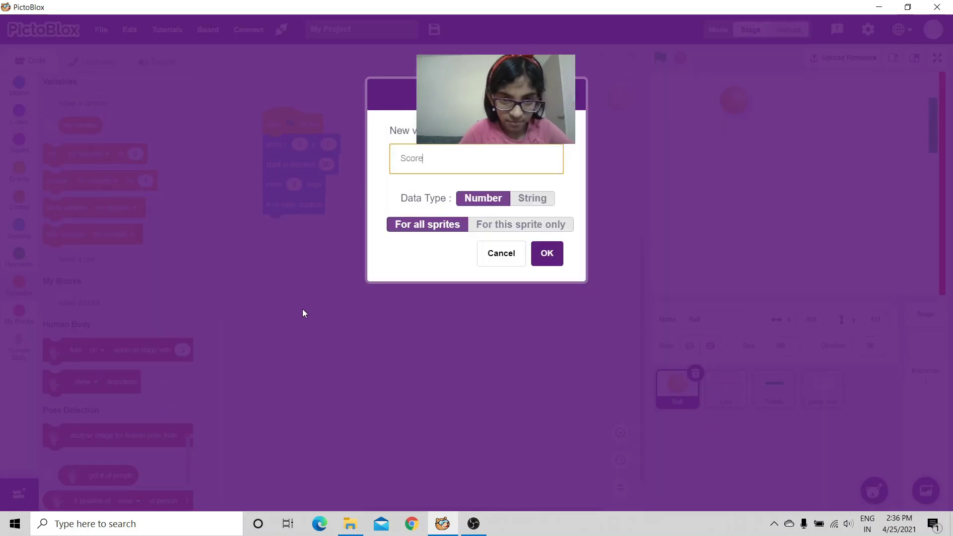
left_click(552, 255)
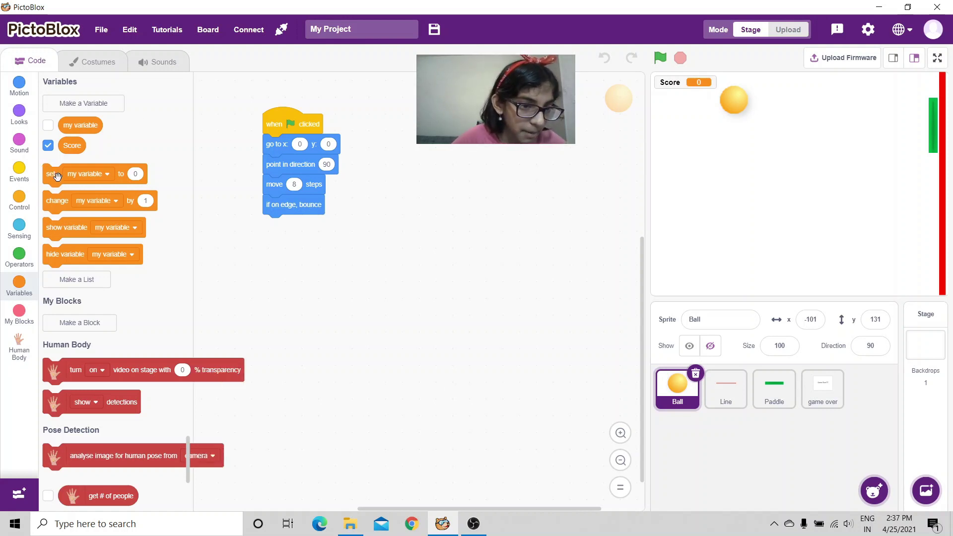
left_click_drag(56, 175, 277, 177)
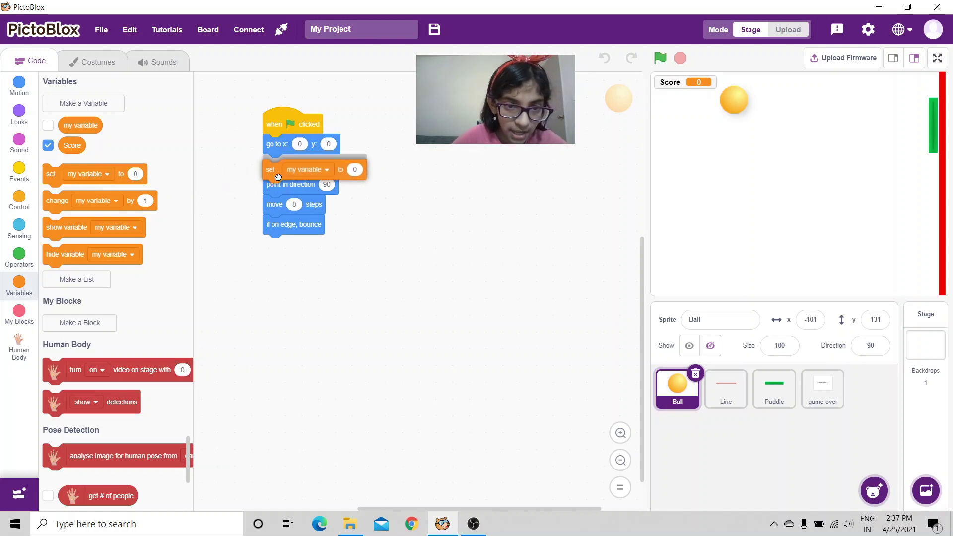
left_click_drag(277, 177, 283, 167)
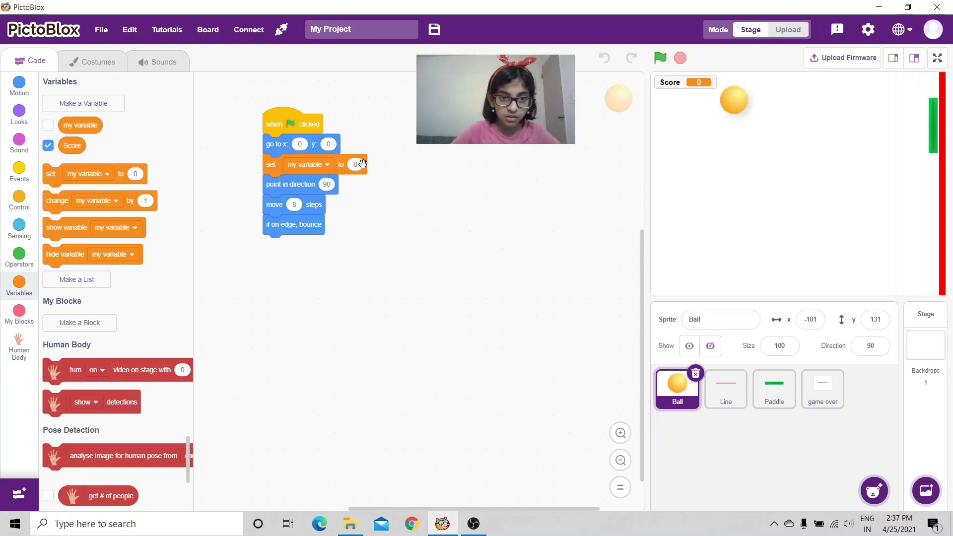
left_click(325, 164)
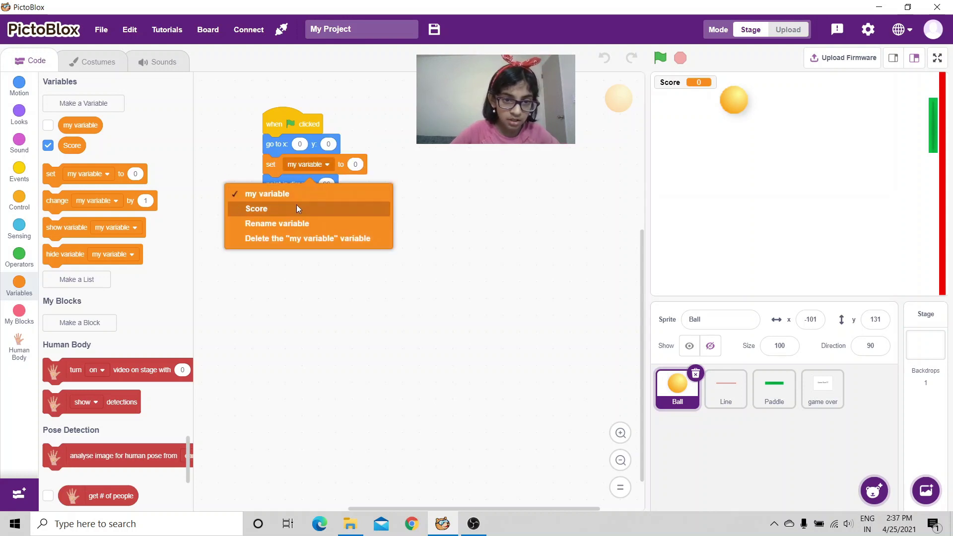
left_click(280, 211)
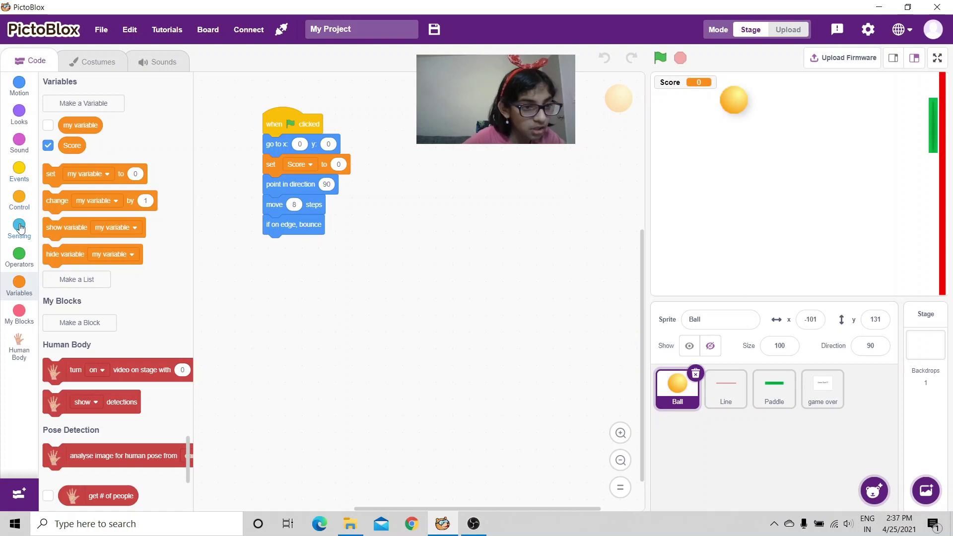
left_click(20, 202)
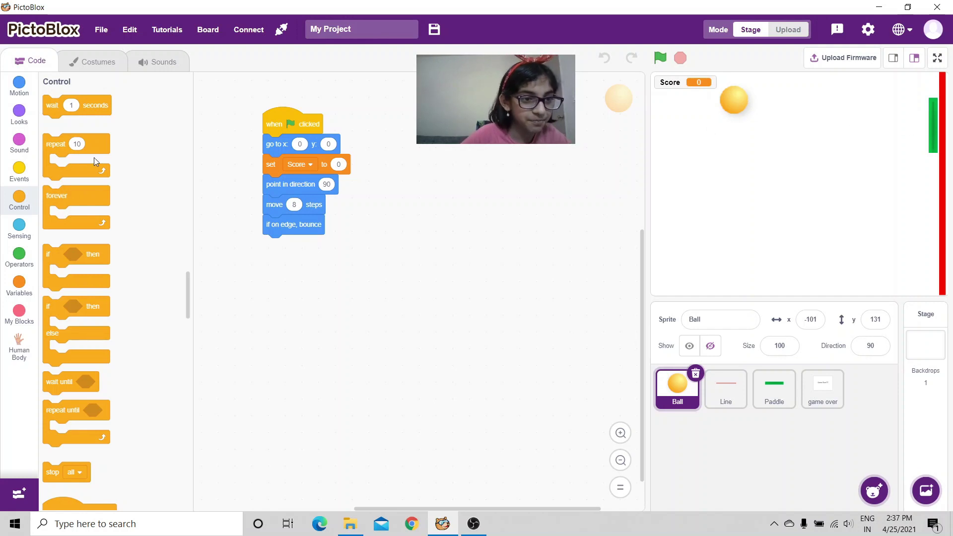
Step: Add an 'if touching Paddle?' check after the bounce block
left_click_drag(96, 258, 325, 259)
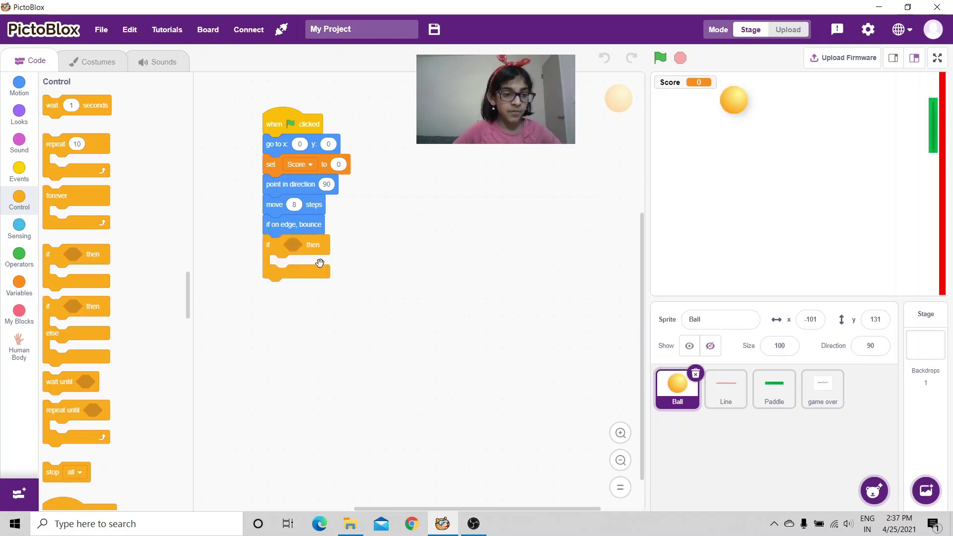
left_click(18, 226)
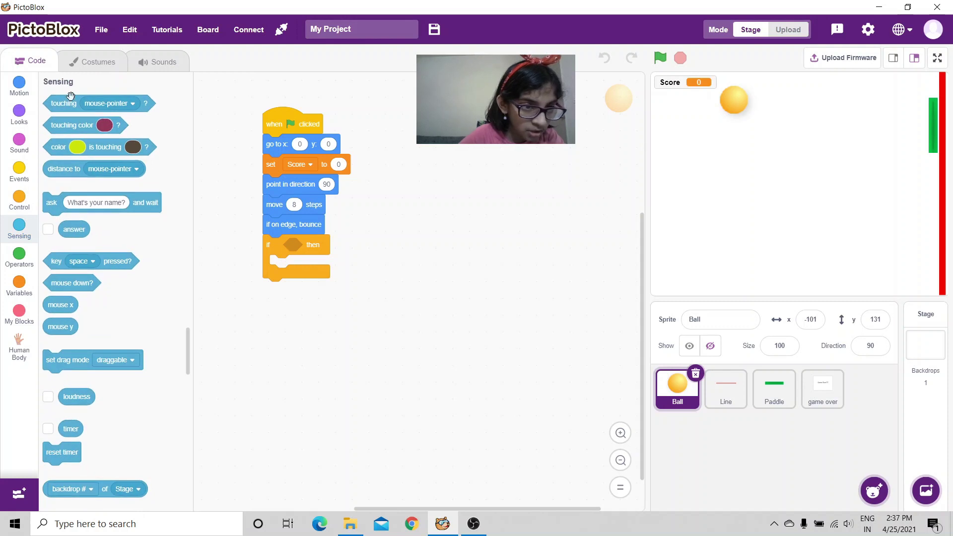
left_click_drag(69, 103, 305, 245)
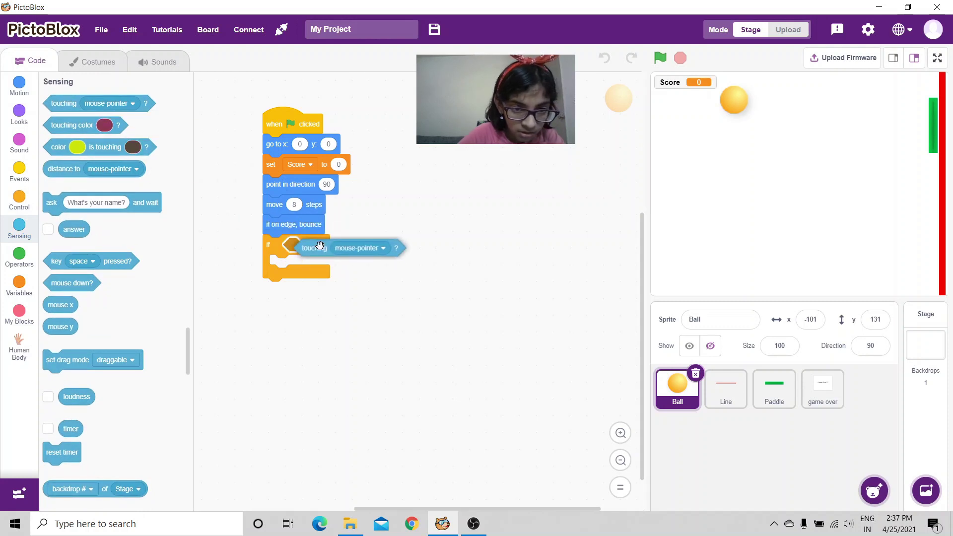
left_click(356, 246)
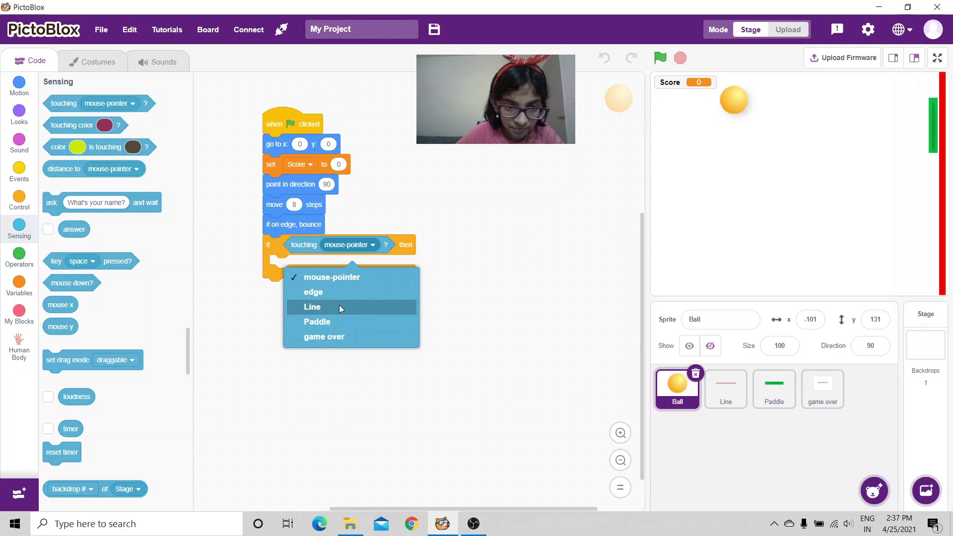
left_click(327, 323)
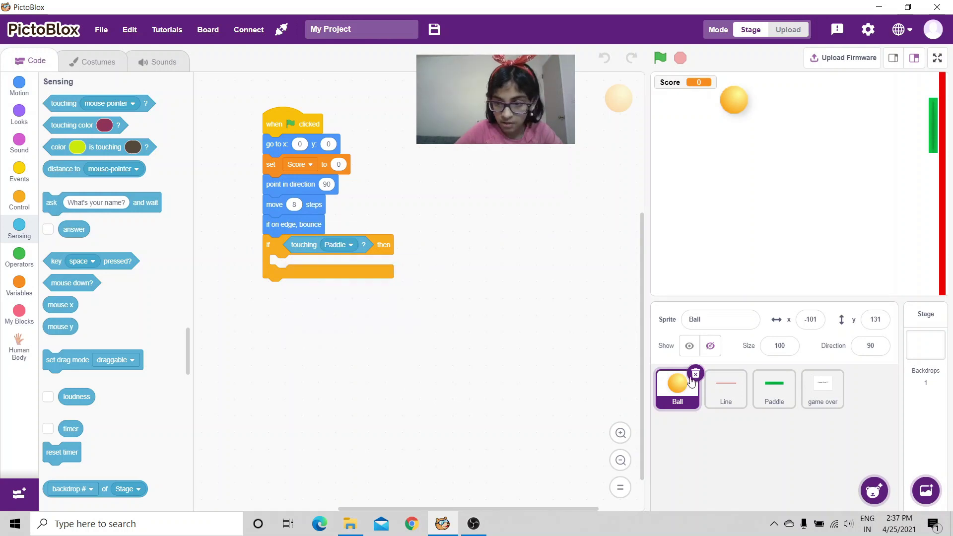
left_click(774, 387)
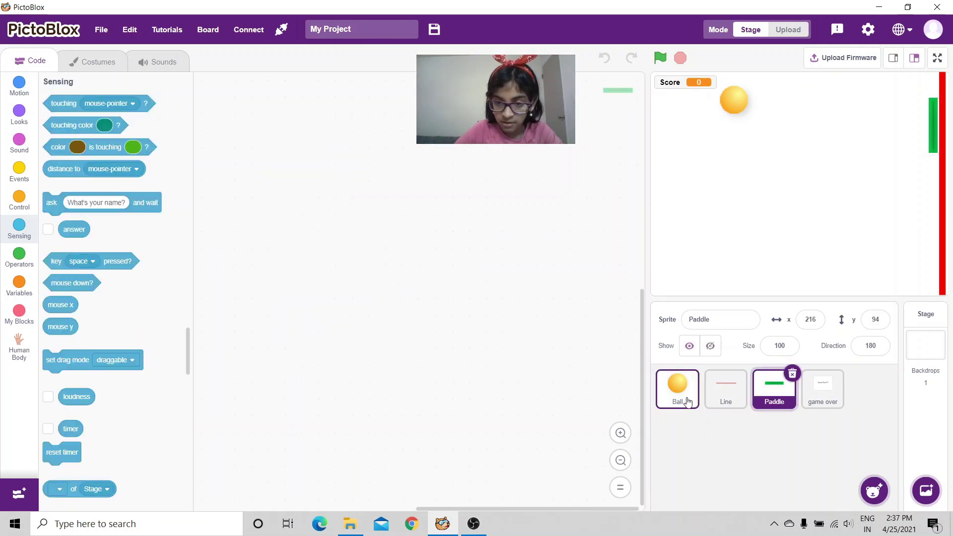
left_click(677, 385)
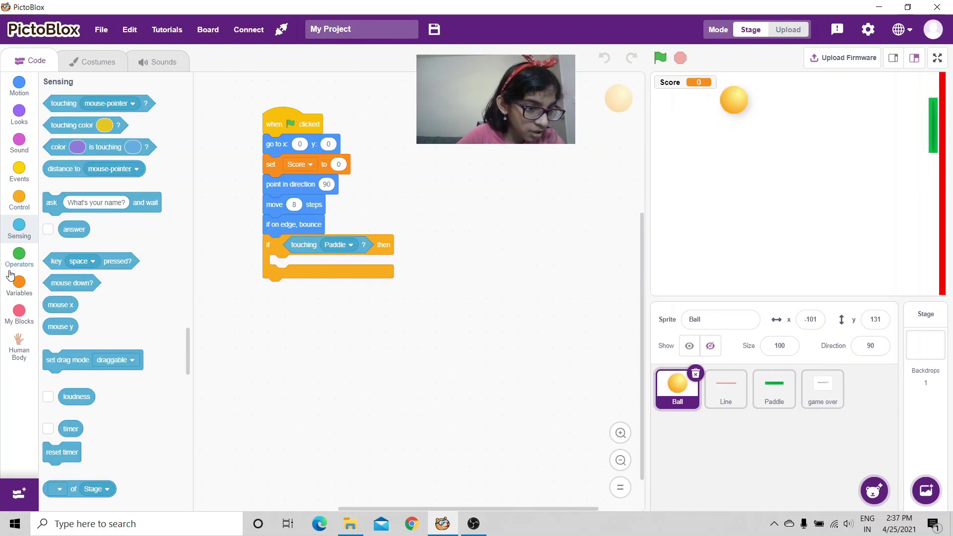
Step: Put 'change Score by 1' inside the Paddle check
left_click(19, 284)
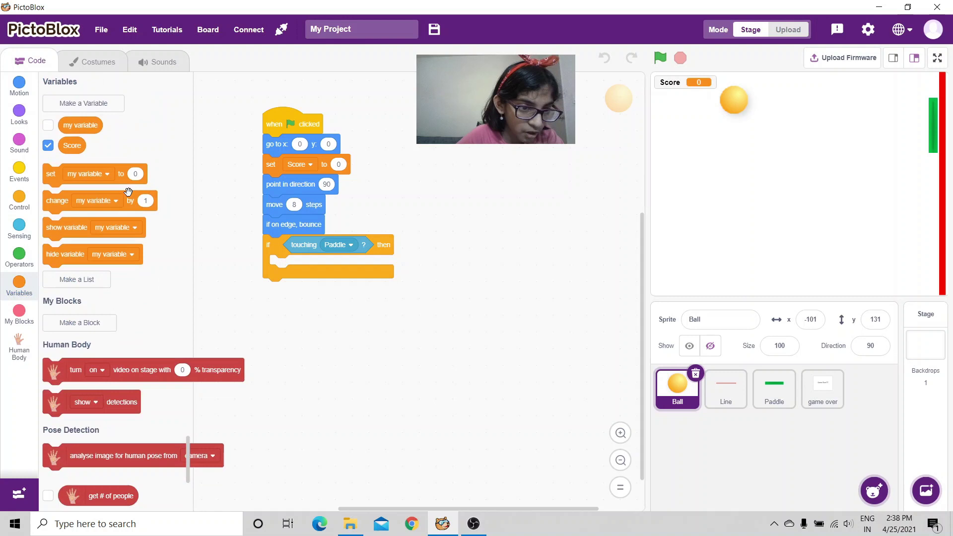
left_click_drag(60, 201, 290, 265)
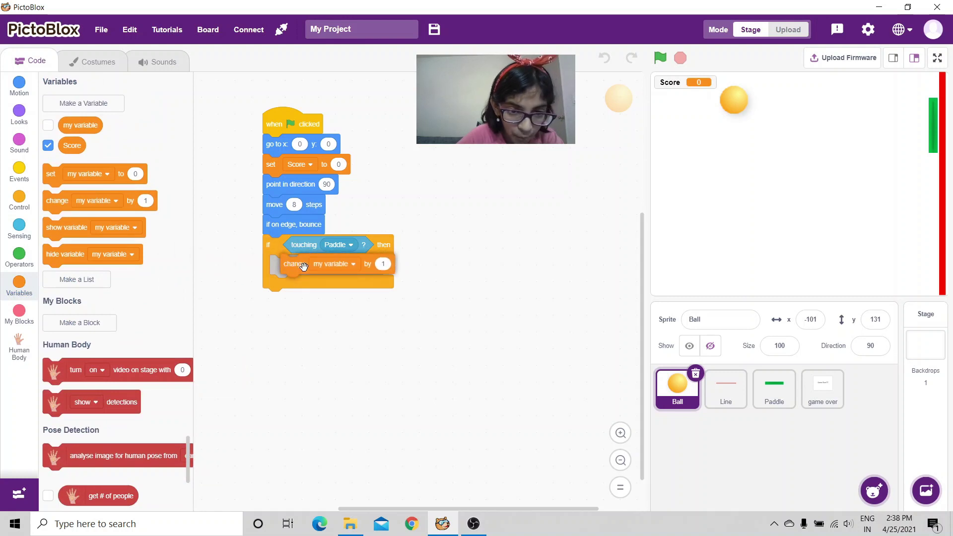
left_click(326, 267)
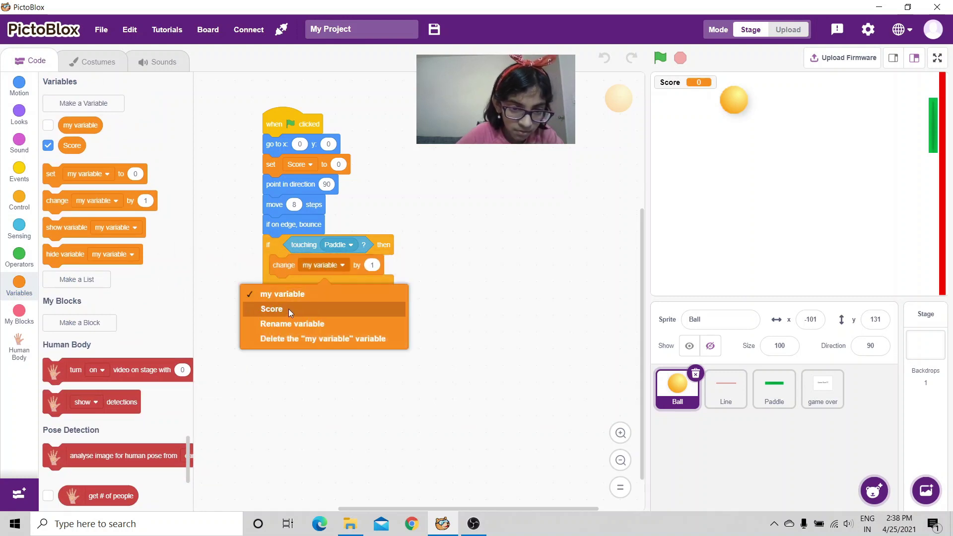
left_click(289, 309)
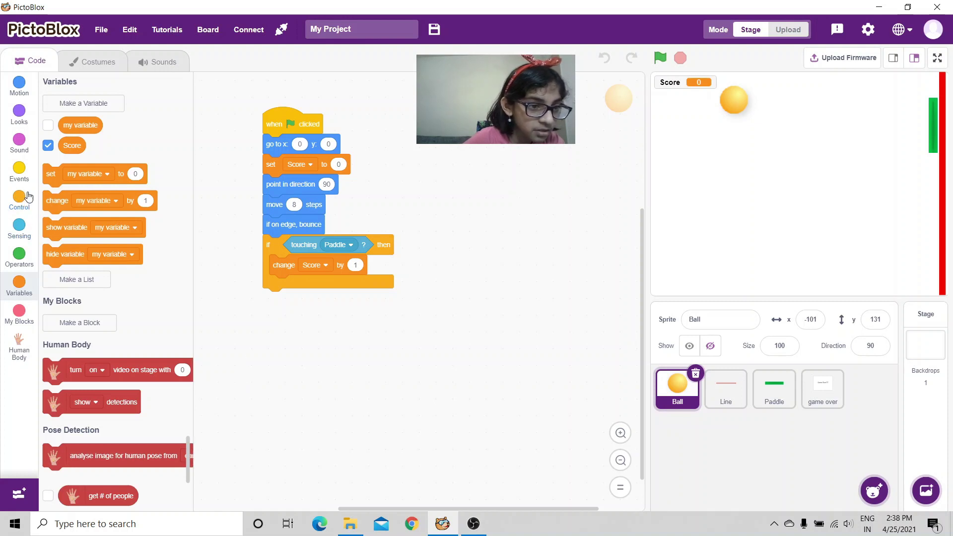
scroll(65, 193, "up", 5)
scroll(65, 193, "up", 3)
Step: Nest an 'if direction < 180' check under 'change Score by 1'
left_click_drag(85, 253, 324, 284)
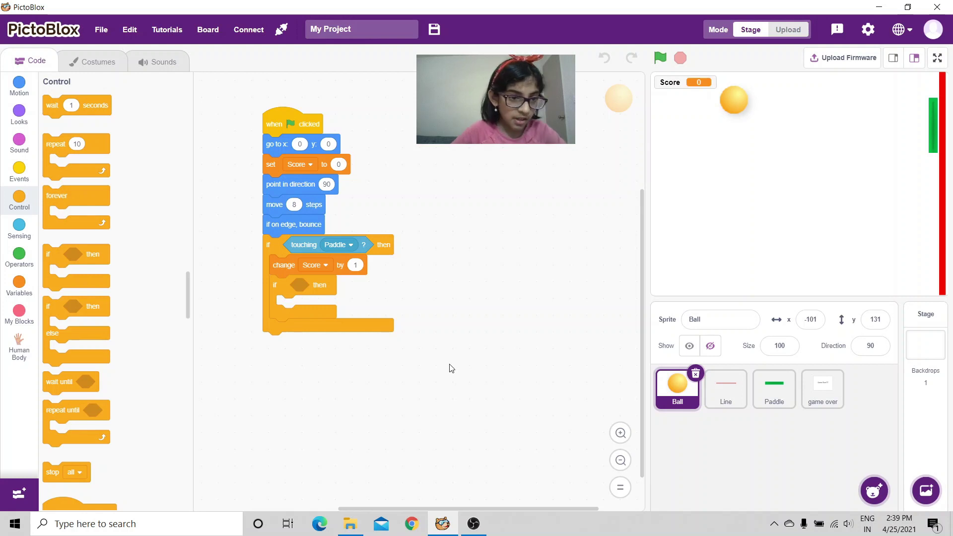
left_click(20, 255)
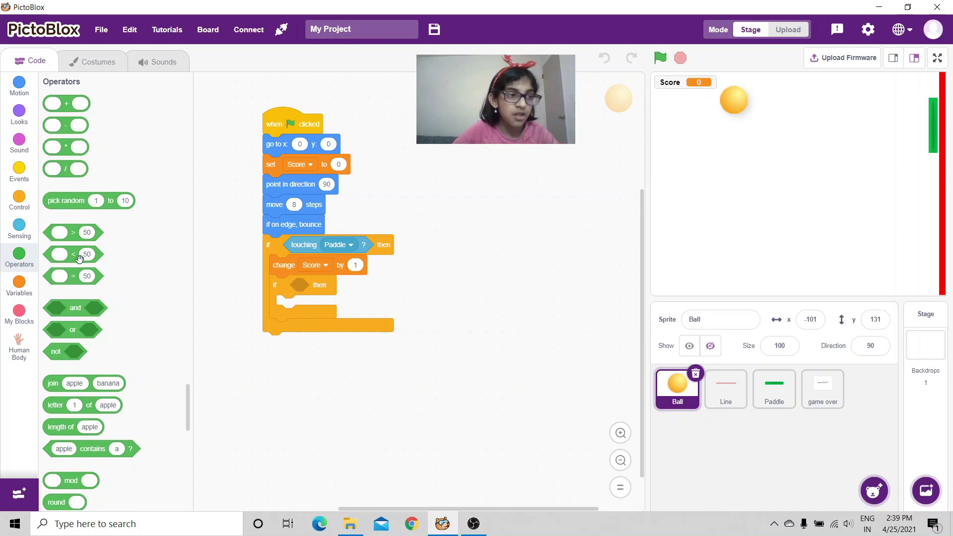
left_click_drag(77, 255, 326, 288)
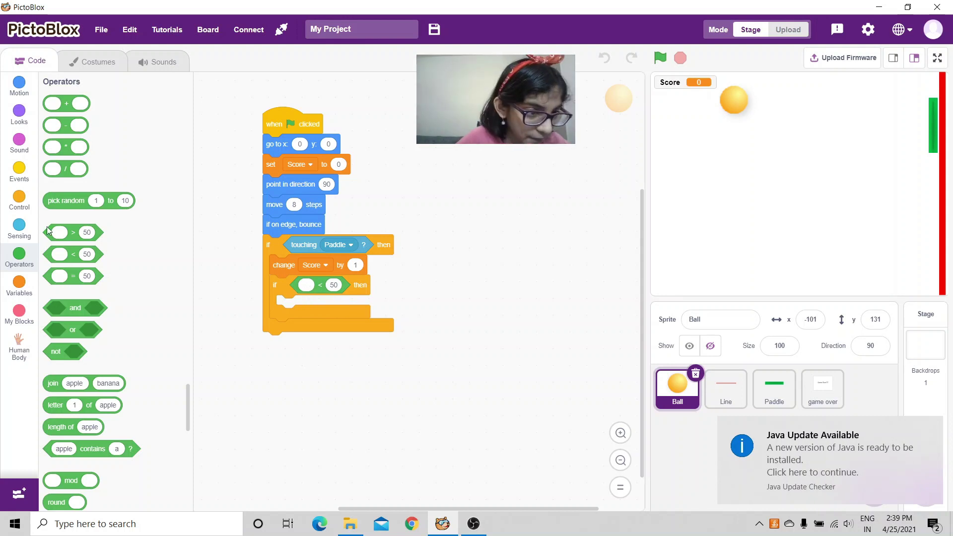
left_click(19, 86)
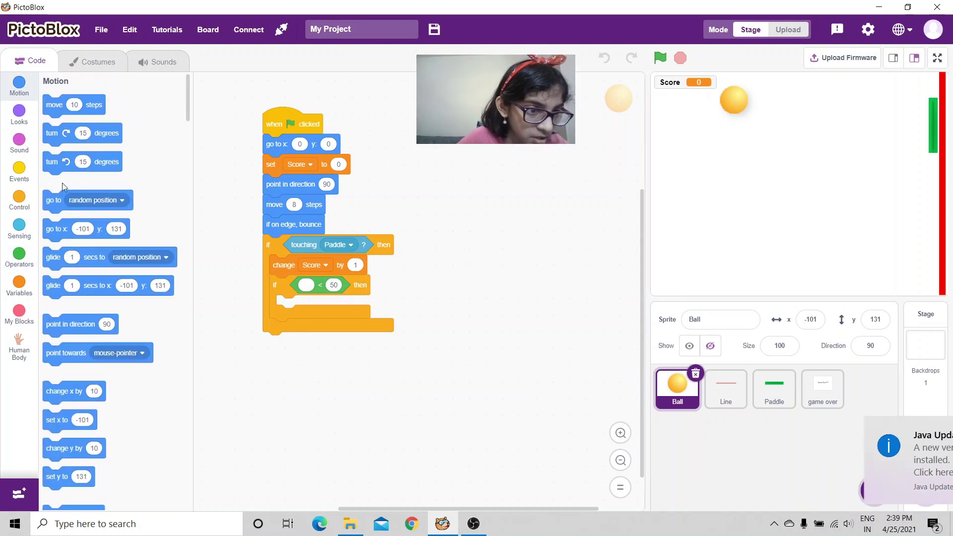
scroll(85, 214, "down", 2)
scroll(86, 214, "down", 1)
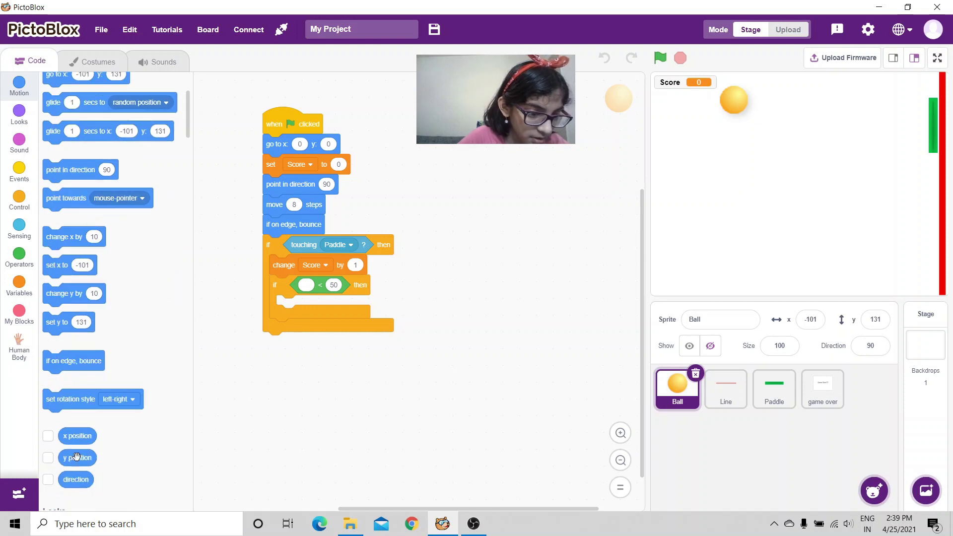
mouse_move(76, 479)
left_mouse_down()
mouse_move(187, 473)
mouse_move(307, 285)
left_mouse_up()
left_click(355, 287)
type("18")
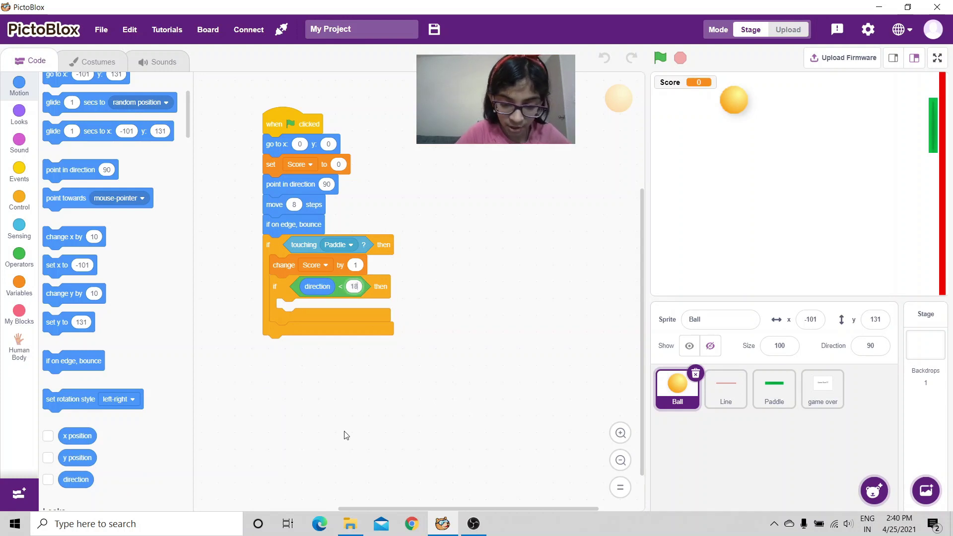
type("0")
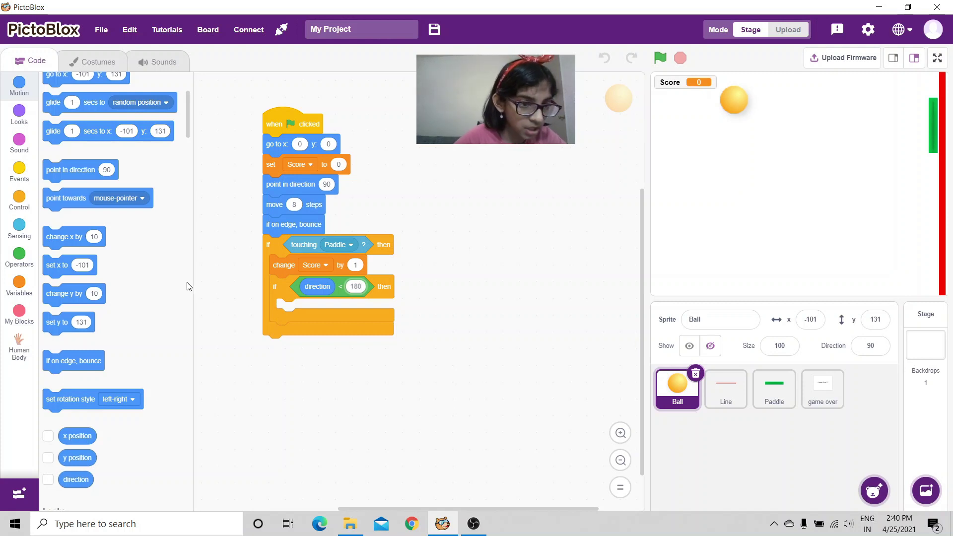
Step: Add 'point in direction' with a 'direction +' expression inside the nested check
left_click_drag(70, 170, 298, 317)
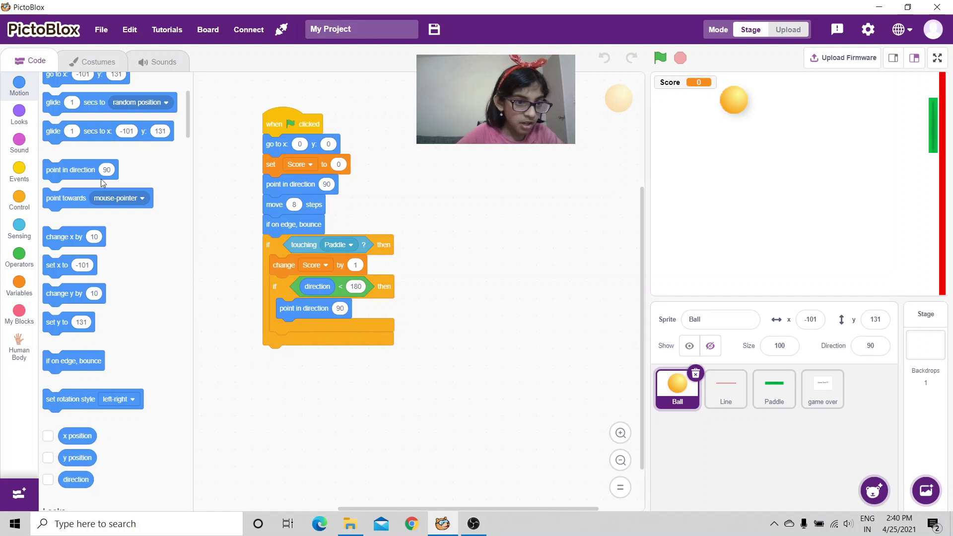
left_click(20, 257)
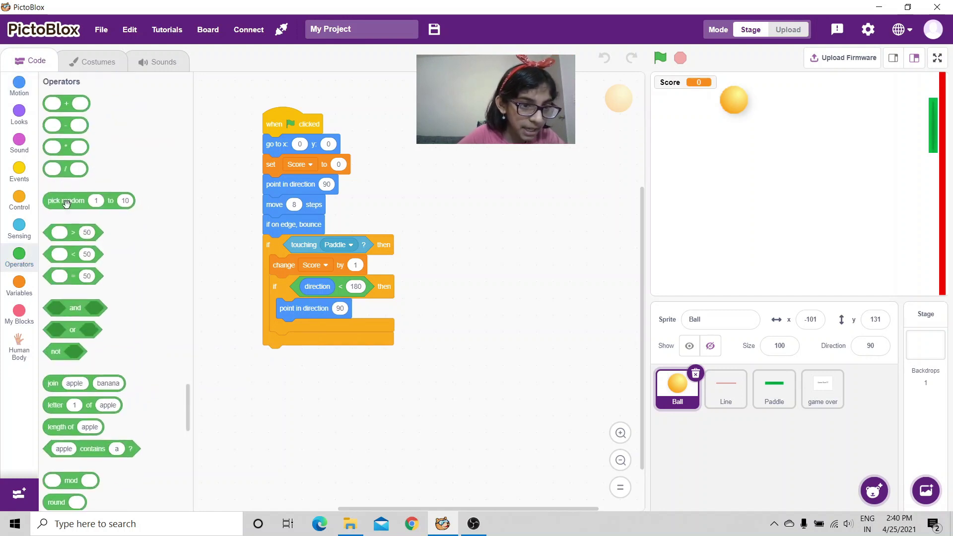
left_click_drag(62, 104, 362, 307)
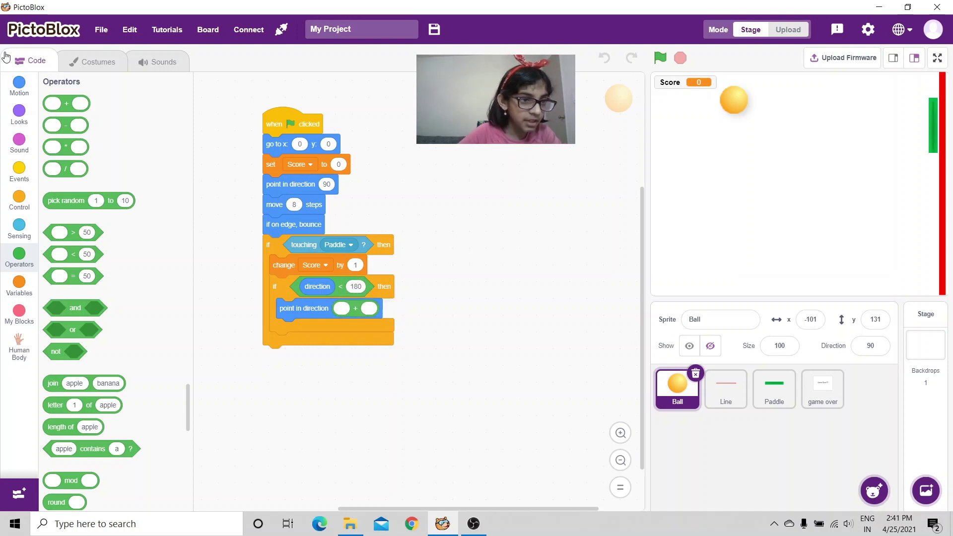
left_click(18, 84)
scroll(109, 254, "down", 1)
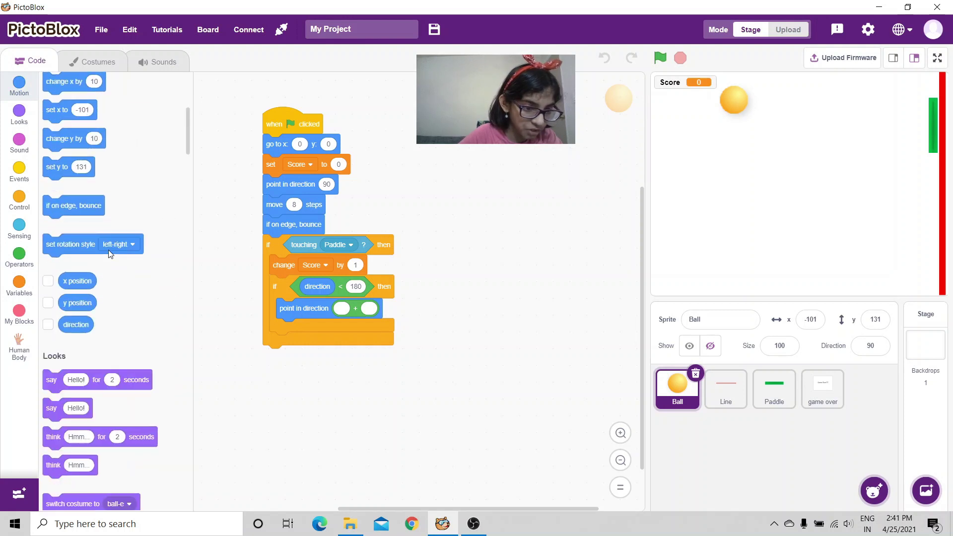
mouse_move(75, 325)
left_mouse_down()
mouse_move(358, 328)
mouse_move(344, 310)
left_mouse_up()
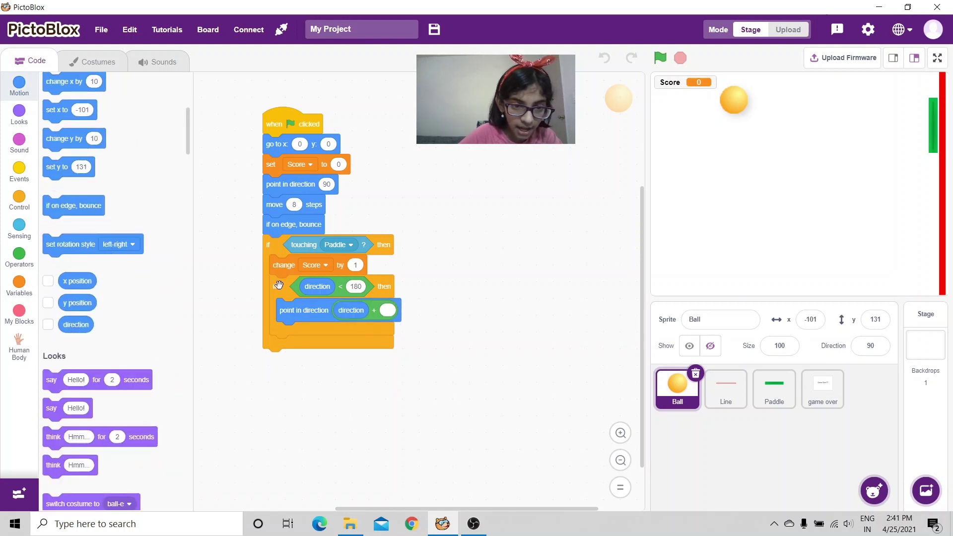
Step: Fill the second addend with 'pick random 120 to 180'
left_click(19, 255)
left_click_drag(67, 200, 412, 311)
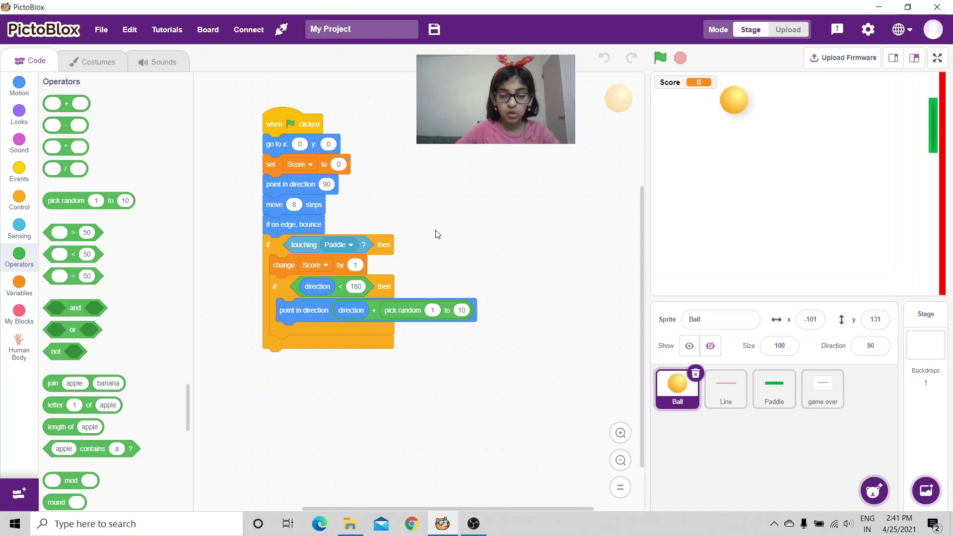
left_click(435, 311)
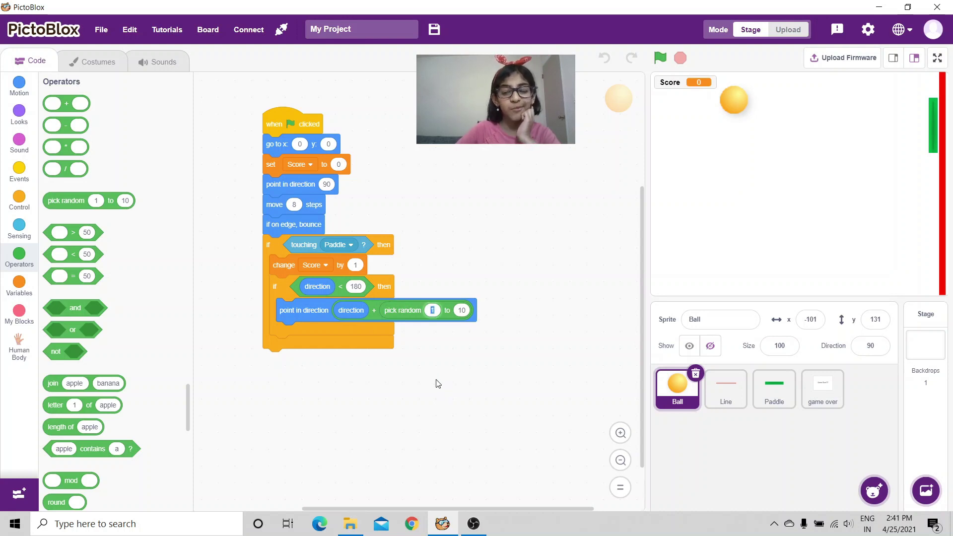
type("20")
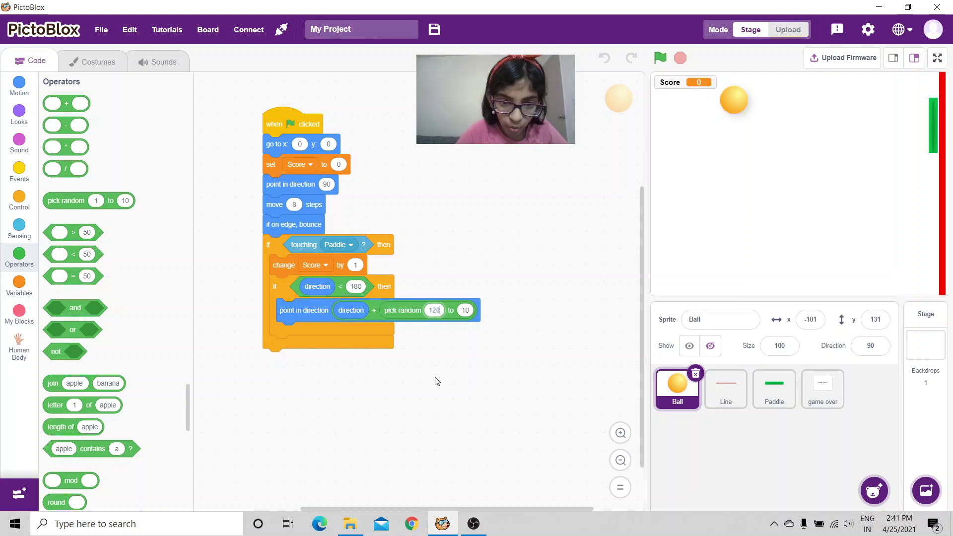
left_click(467, 311)
type("1")
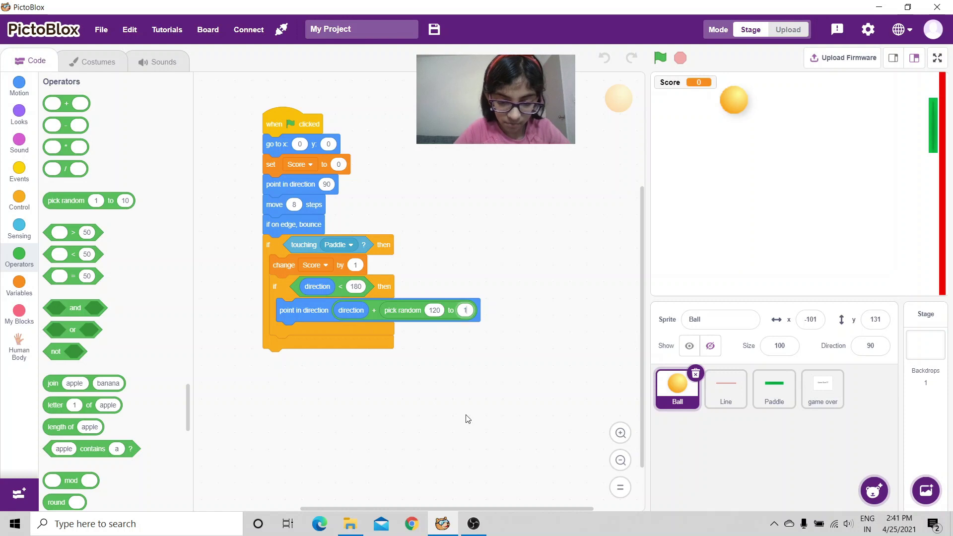
type("80")
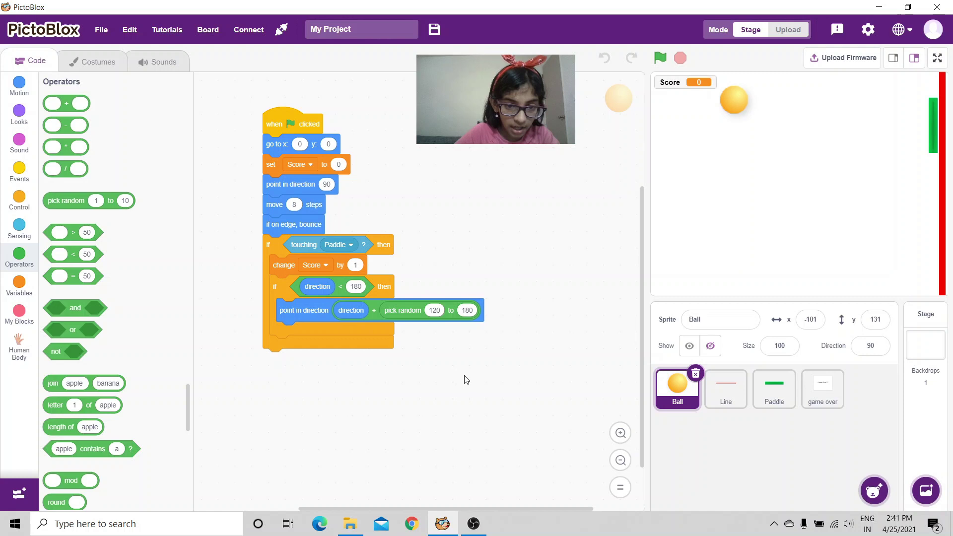
left_click(19, 83)
scroll(78, 207, "down", 1)
scroll(78, 208, "down", 1)
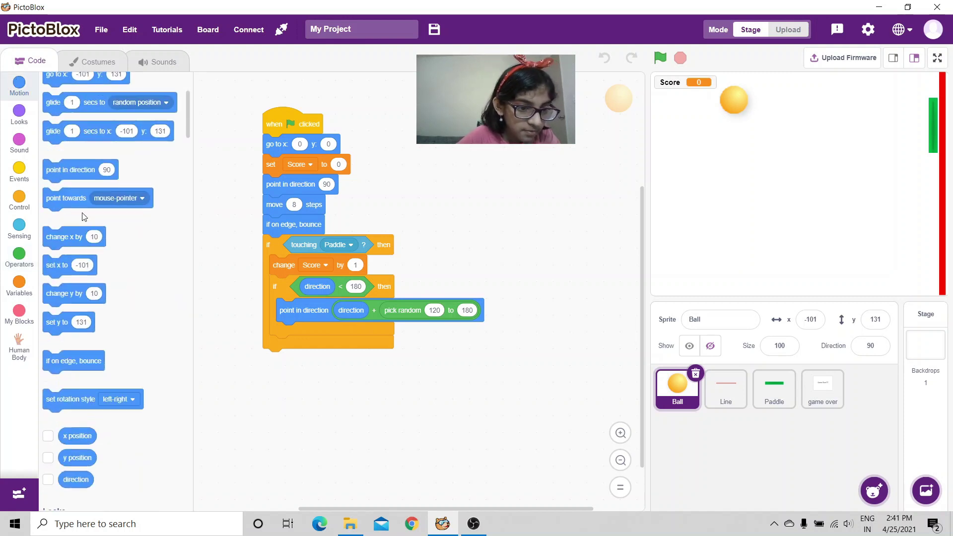
scroll(89, 224, "up", 1)
scroll(95, 225, "up", 3)
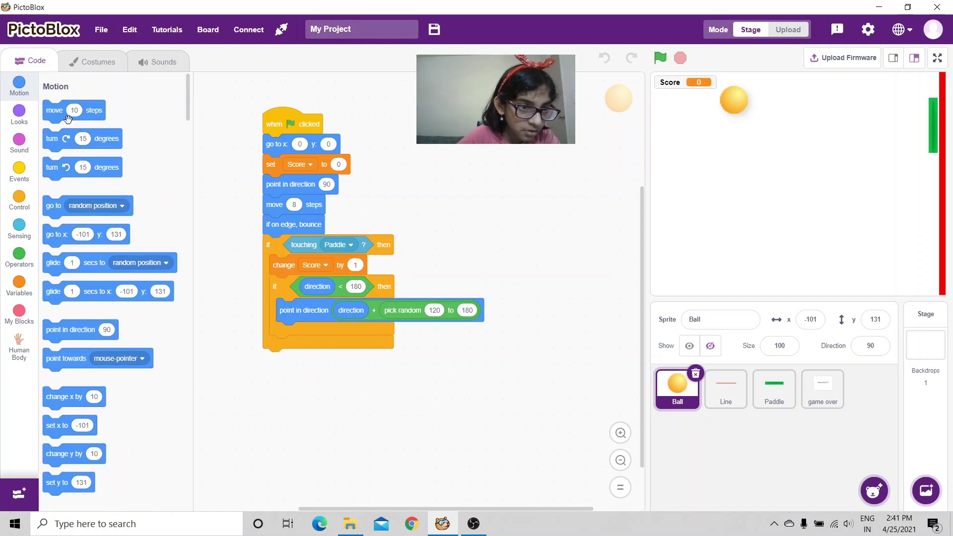
left_click_drag(75, 110, 295, 331)
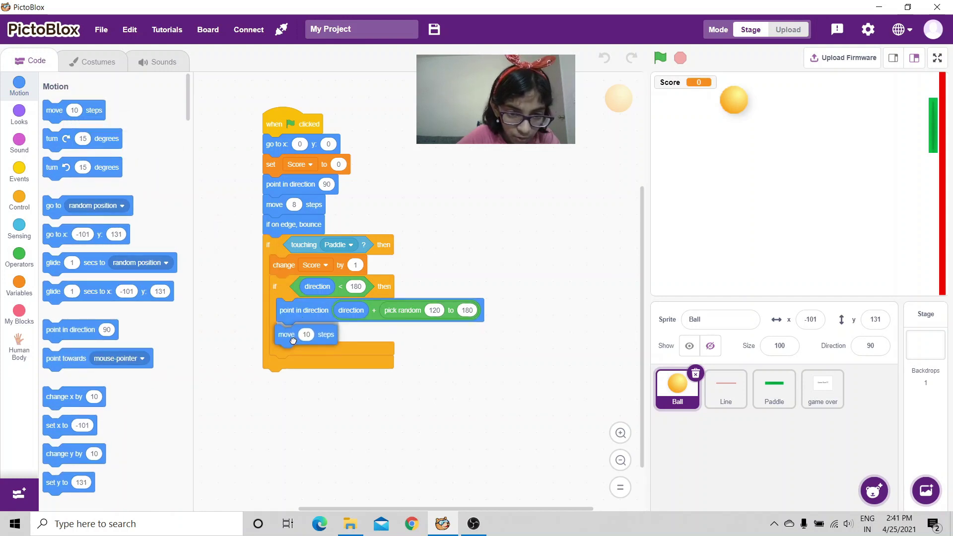
Step: Set the new move block under 'point in direction' to 8 steps
left_click(306, 333)
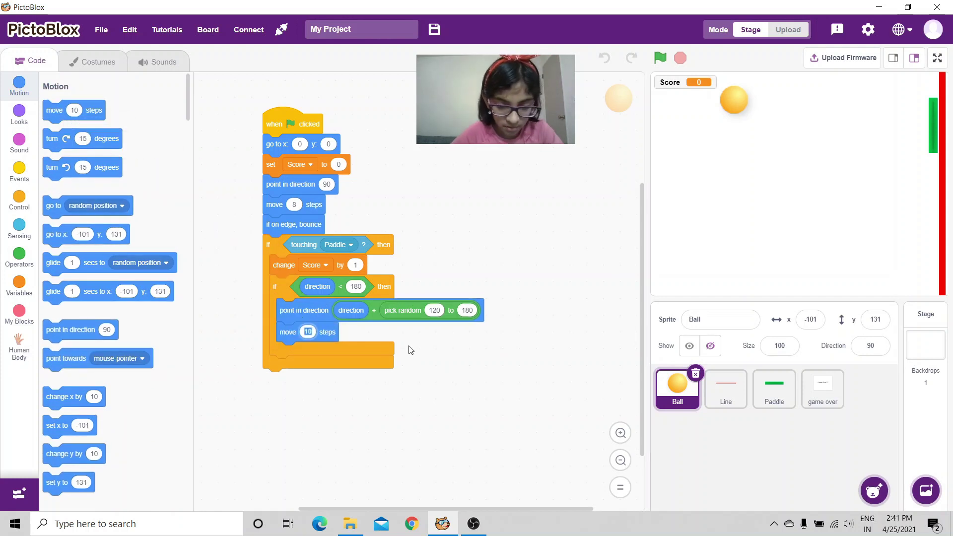
type("8")
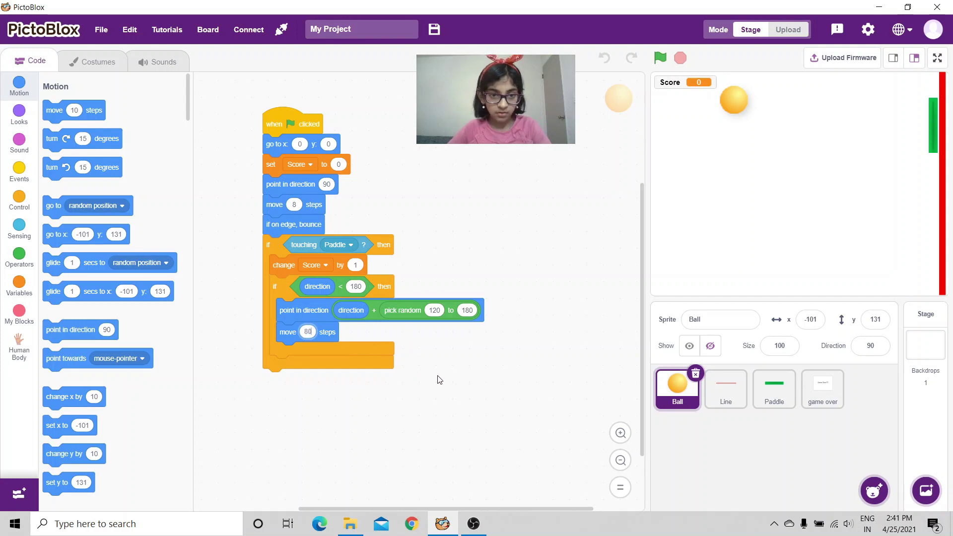
left_click(471, 382)
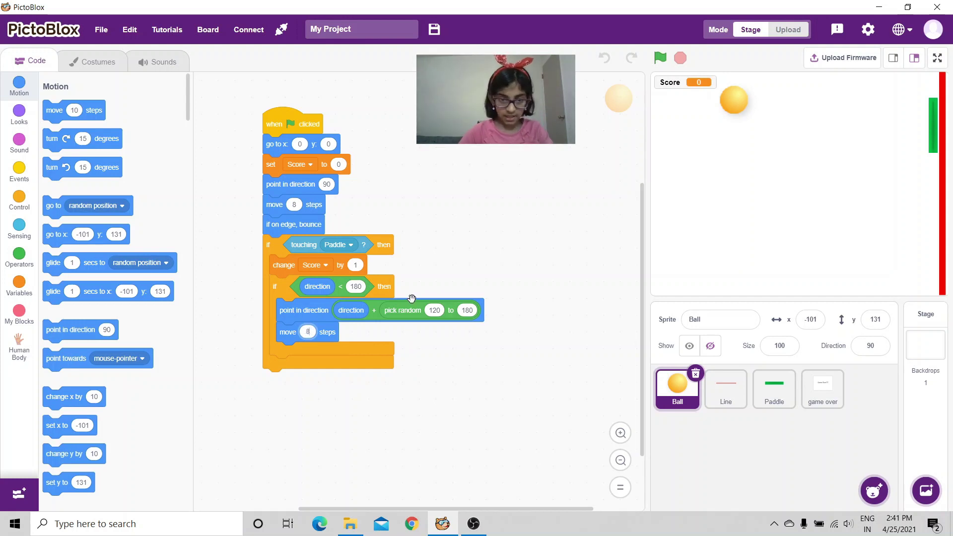
left_click(449, 428)
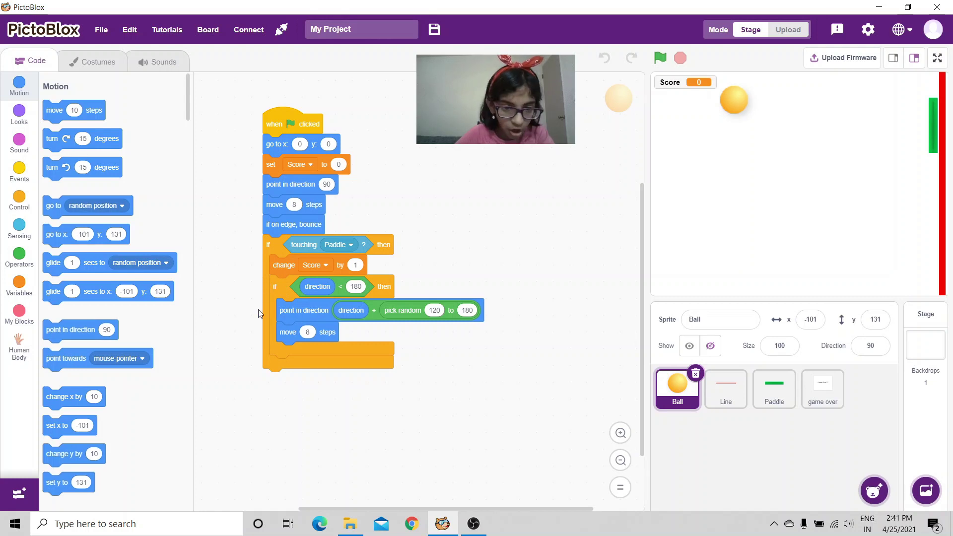
Step: Duplicate the direction-check stack and attach the copy below the first check
right_click(285, 292)
left_click(320, 302)
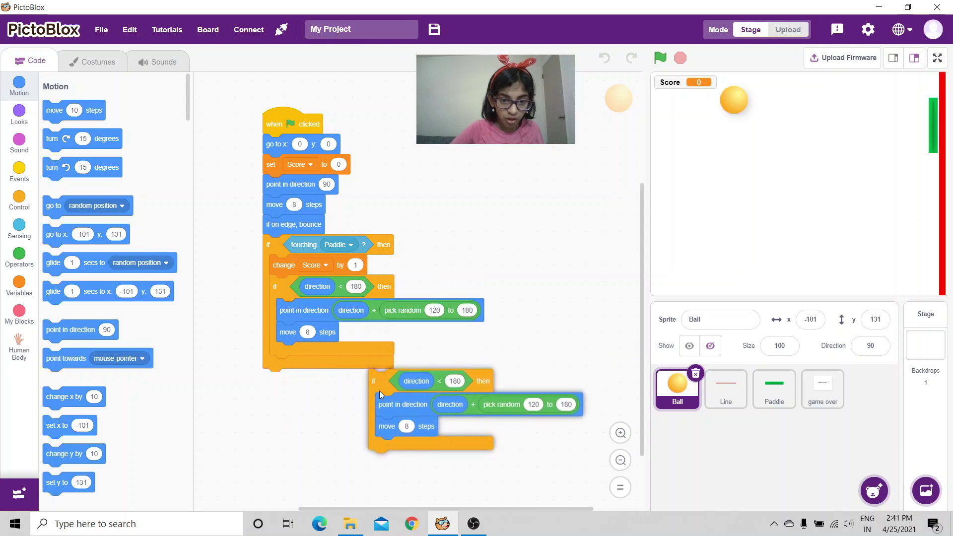
left_click(313, 414)
left_click_drag(312, 415, 326, 373)
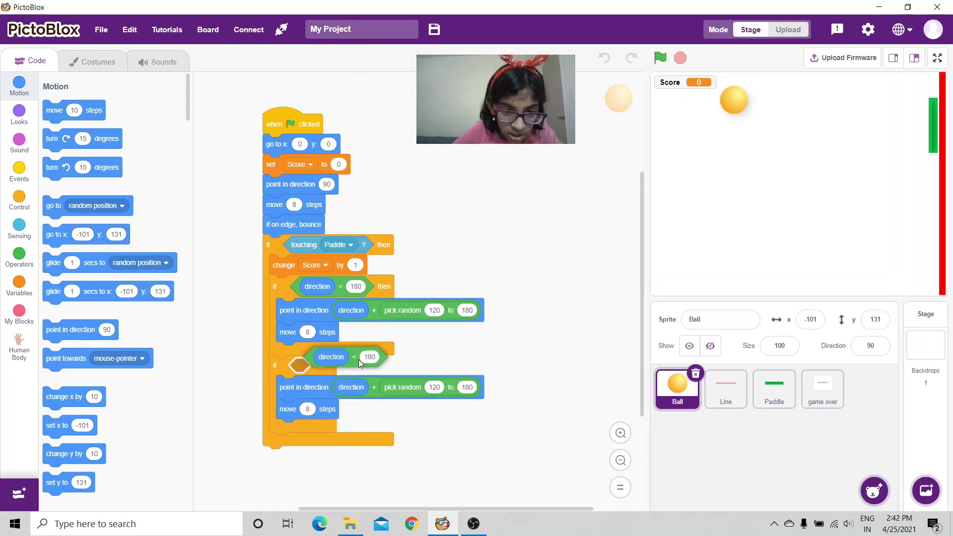
Step: Change the copied check's condition to 'direction > 180'
mouse_move(320, 367)
left_mouse_down()
mouse_move(475, 264)
mouse_move(506, 152)
left_mouse_up()
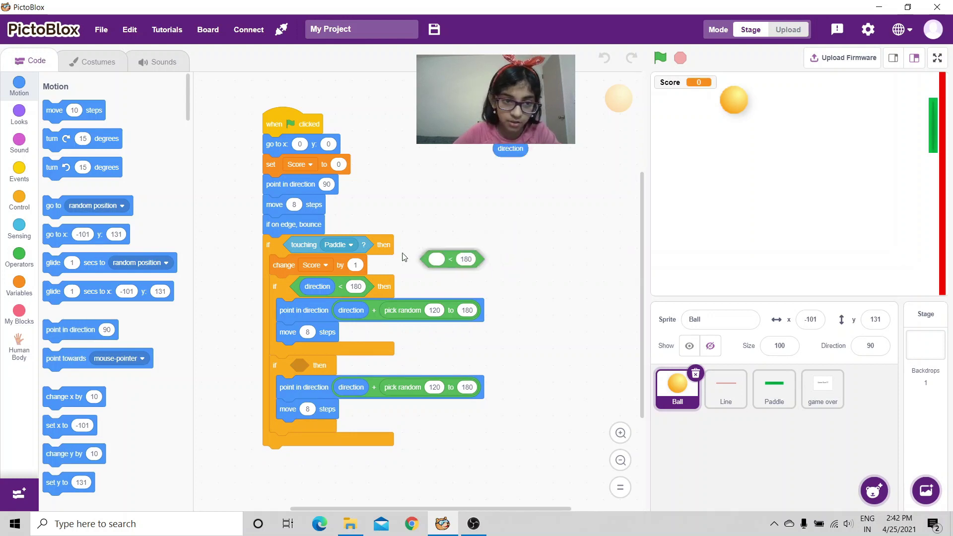
left_click_drag(458, 259, 112, 249)
left_click(19, 256)
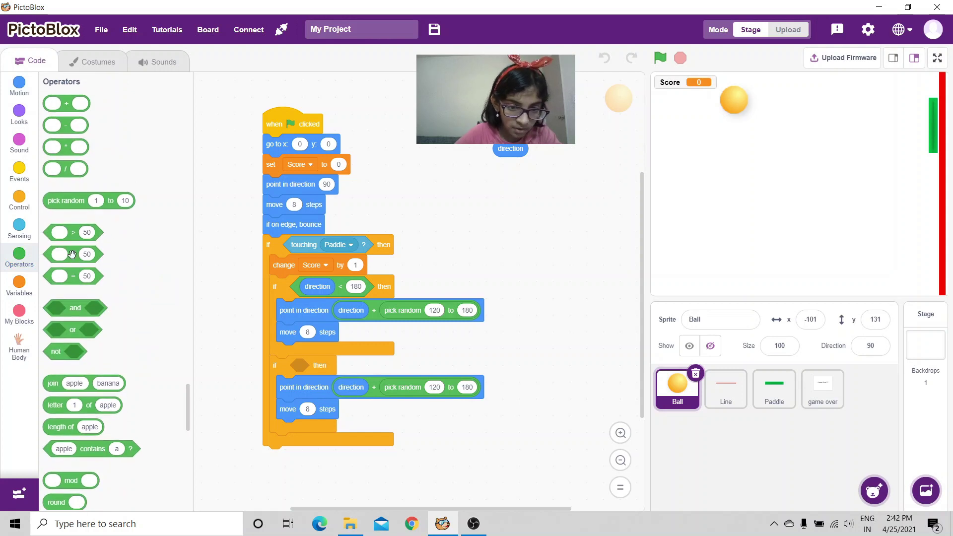
left_click_drag(74, 233, 313, 365)
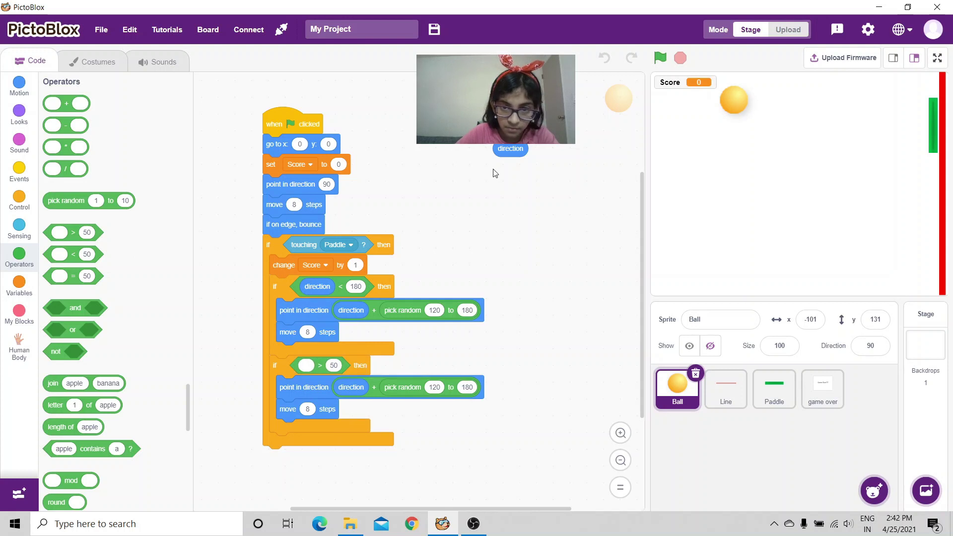
left_click_drag(510, 150, 313, 365)
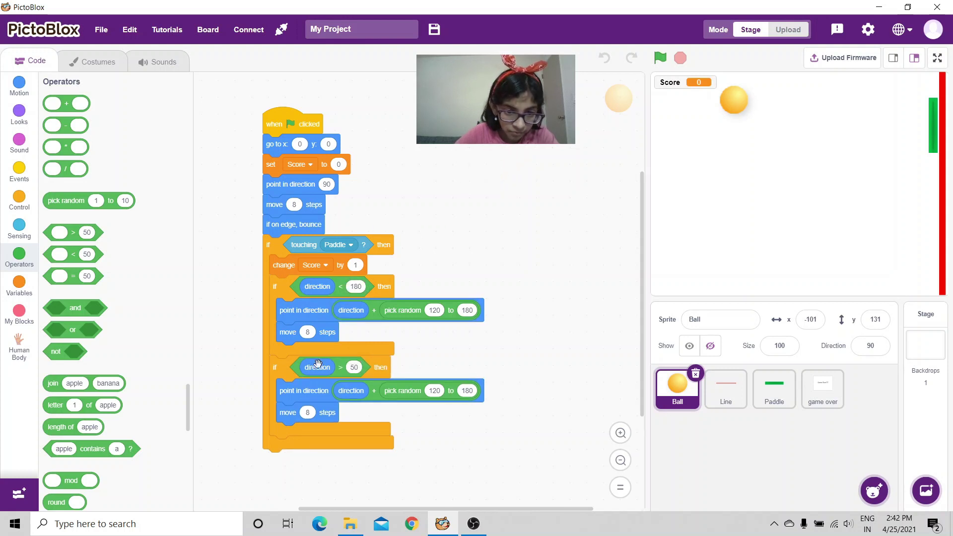
left_click(353, 367)
type("1")
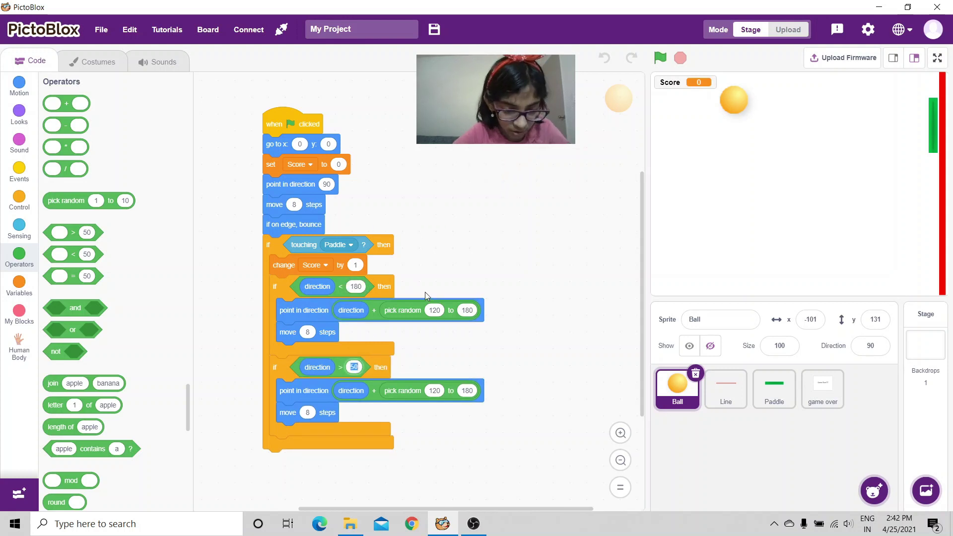
type("80")
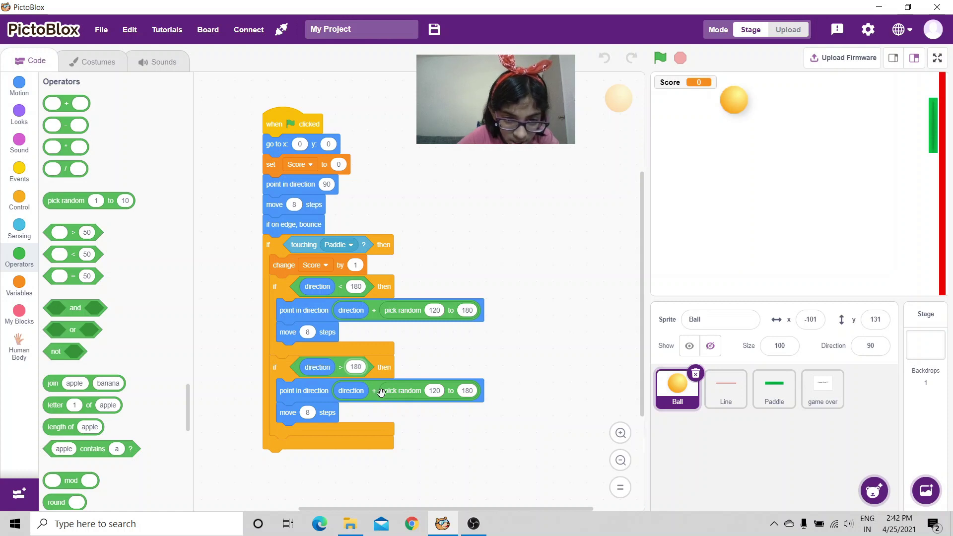
Step: Make the copy point in direction minus 'pick random 120 to 180'
left_click_drag(399, 390, 488, 214)
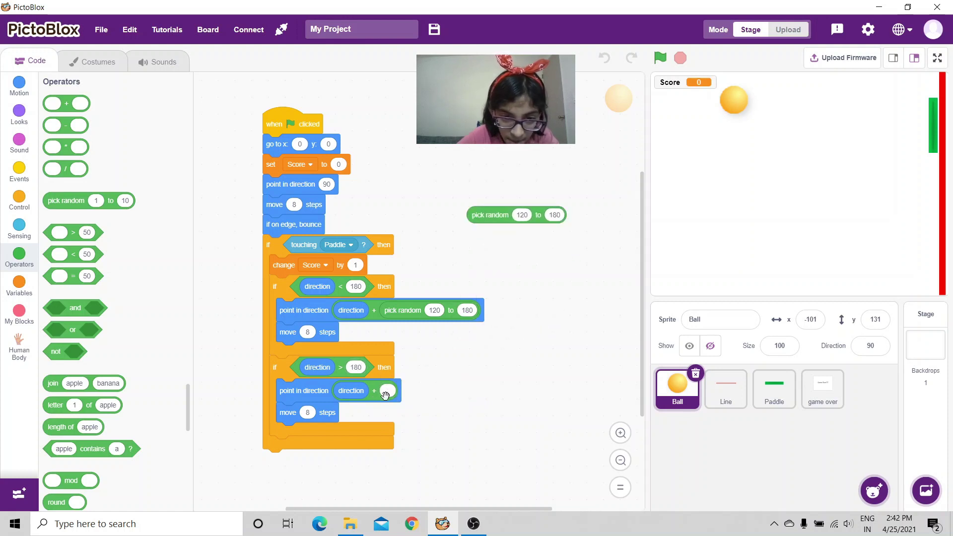
mouse_move(376, 397)
left_mouse_down()
mouse_move(447, 388)
mouse_move(529, 344)
left_mouse_up()
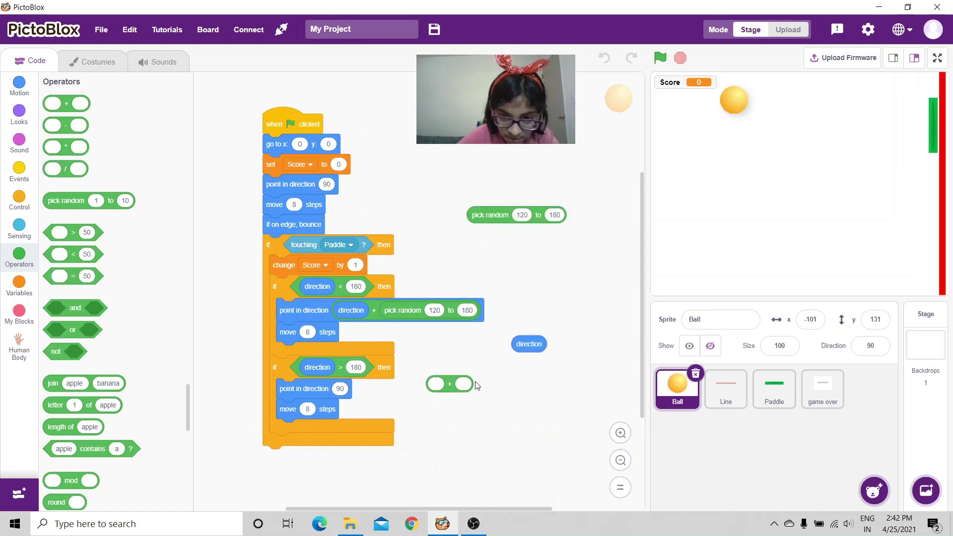
left_click_drag(451, 385, 131, 376)
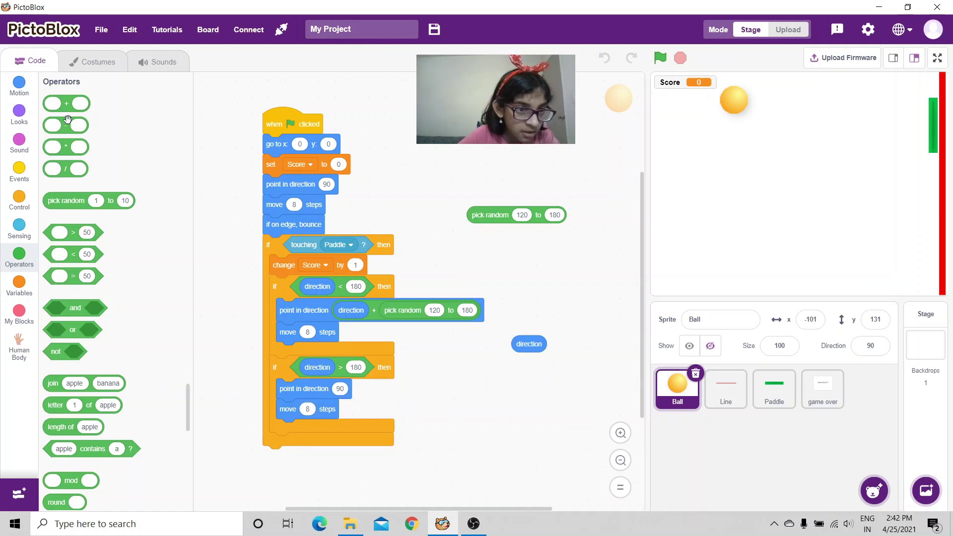
left_click_drag(68, 125, 350, 389)
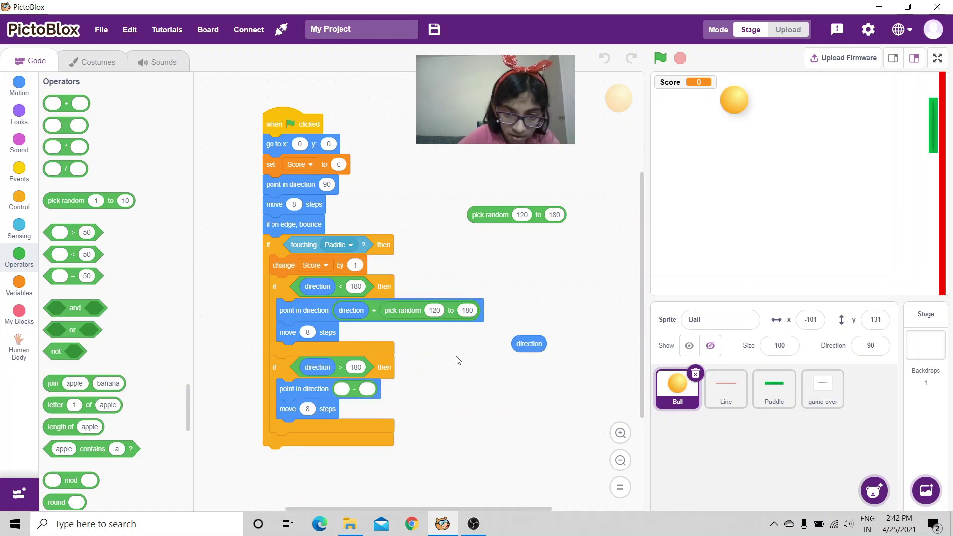
left_click_drag(529, 344, 342, 391)
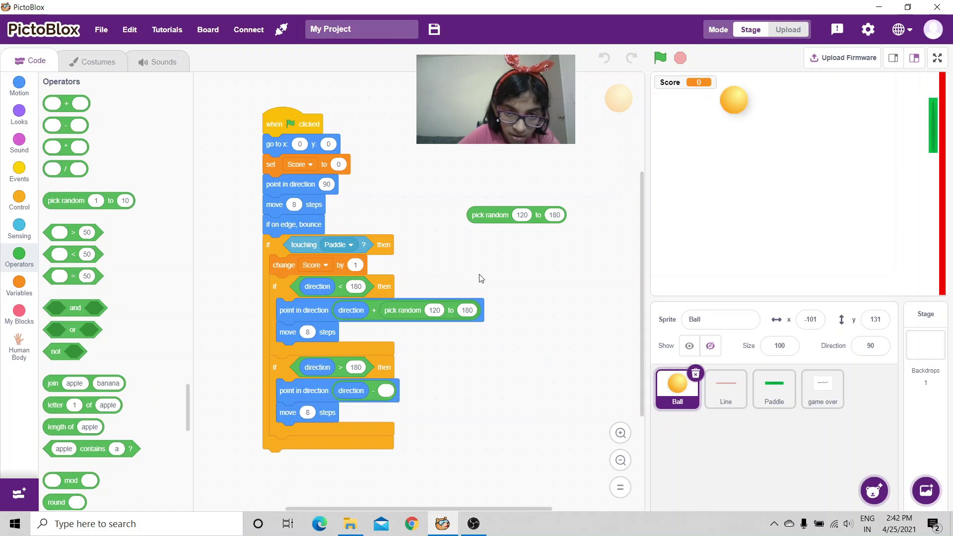
left_click_drag(484, 215, 402, 388)
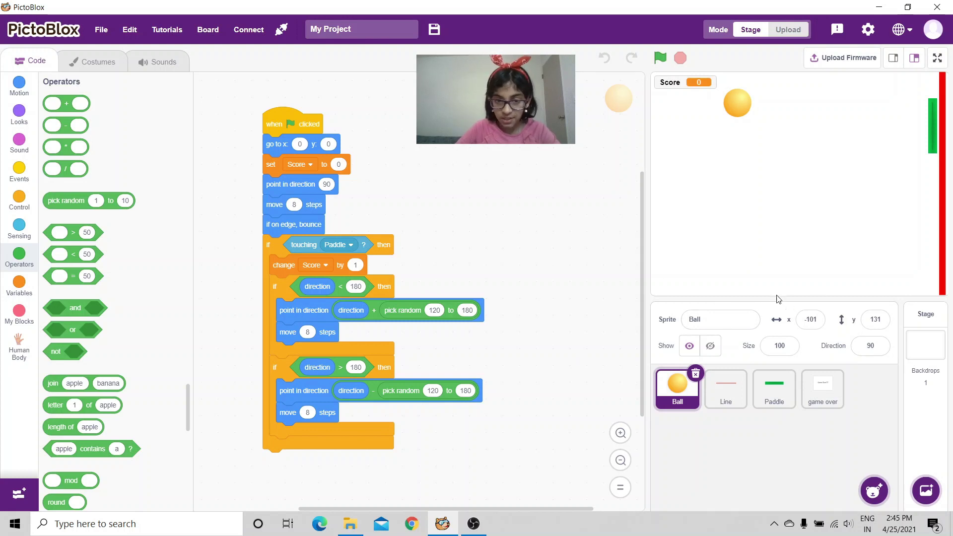
Step: Add an 'if touching Line?' check at the end of the Ball script
left_click(20, 200)
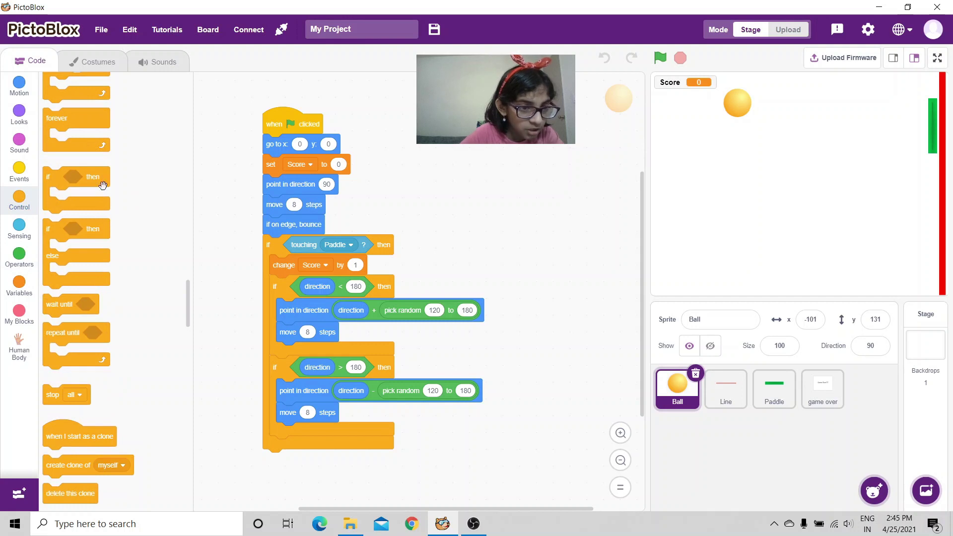
scroll(341, 201, "down", 2)
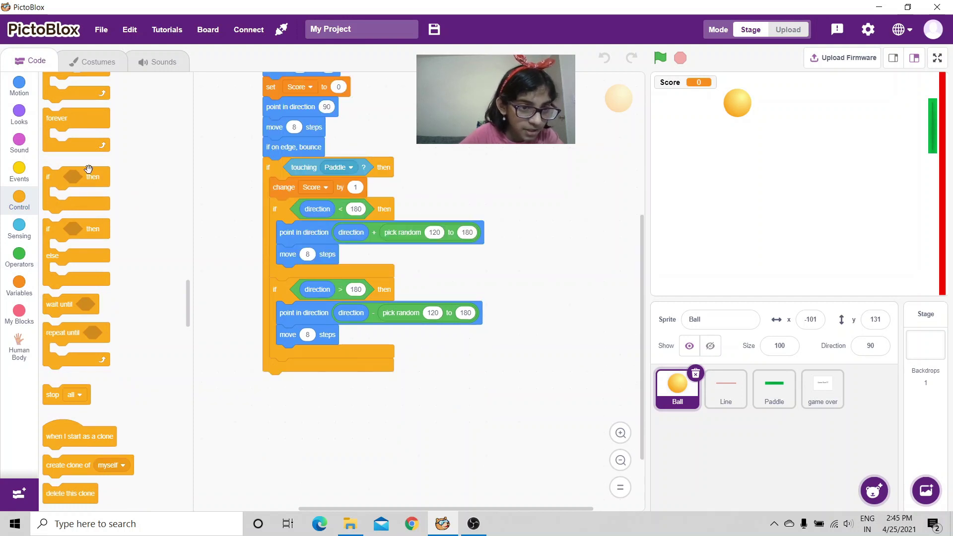
left_click_drag(91, 178, 319, 380)
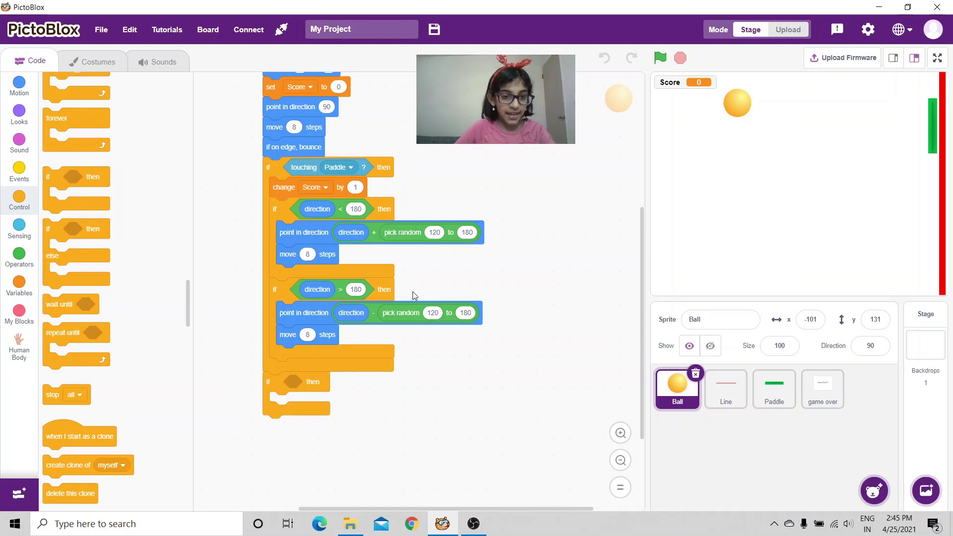
left_click(19, 229)
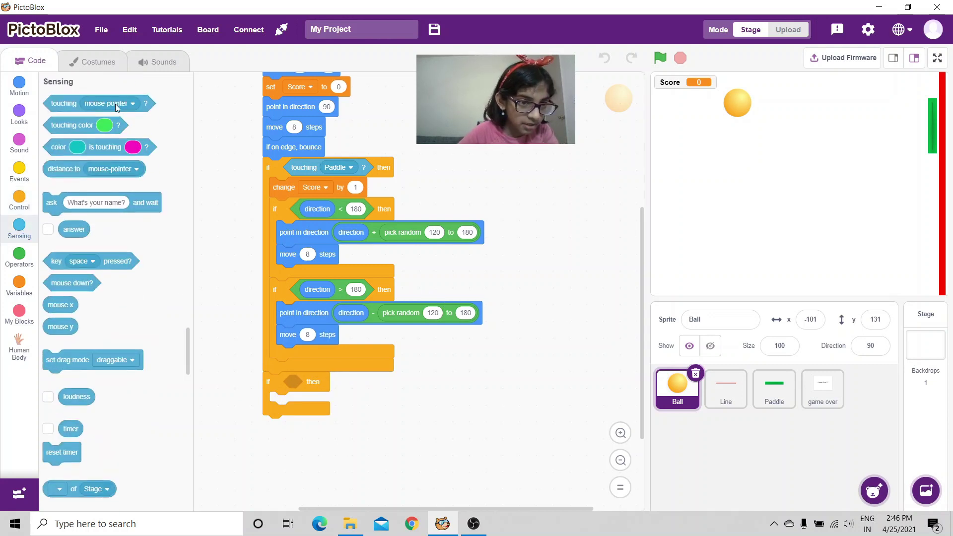
left_click_drag(64, 103, 309, 382)
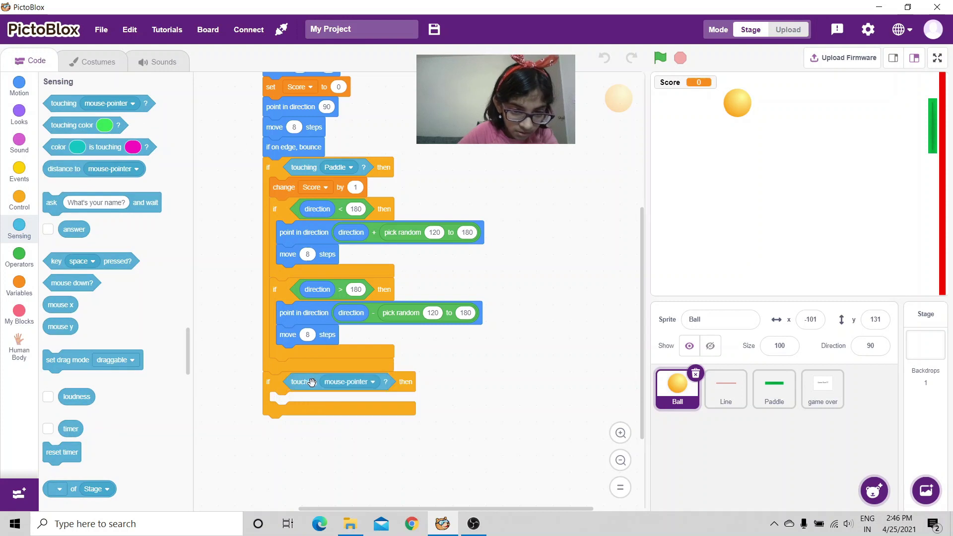
left_click(349, 381)
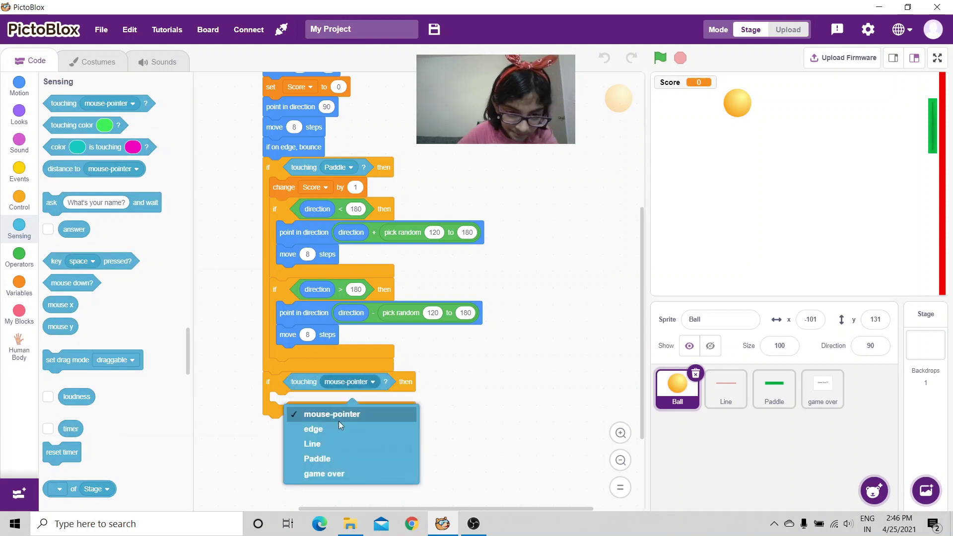
left_click(320, 445)
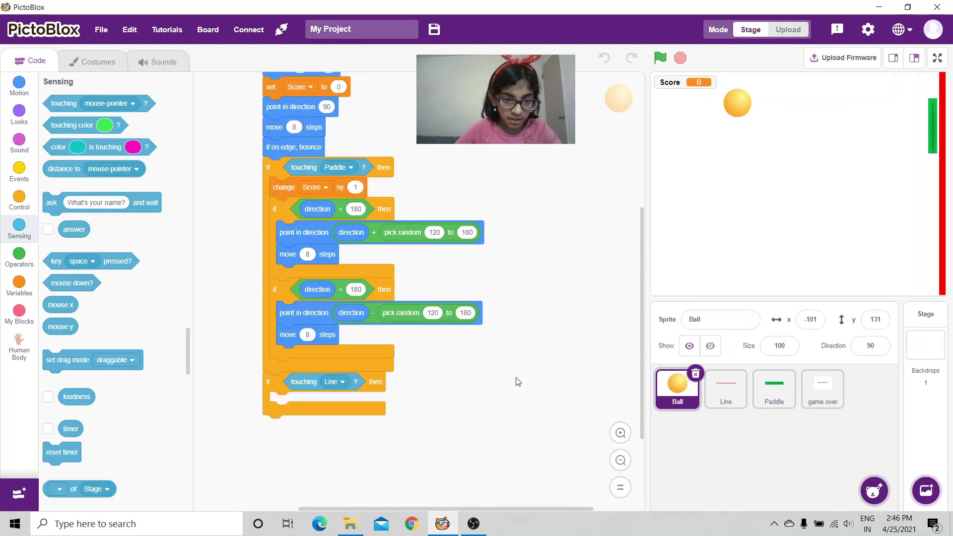
scroll(509, 382, "down", 2)
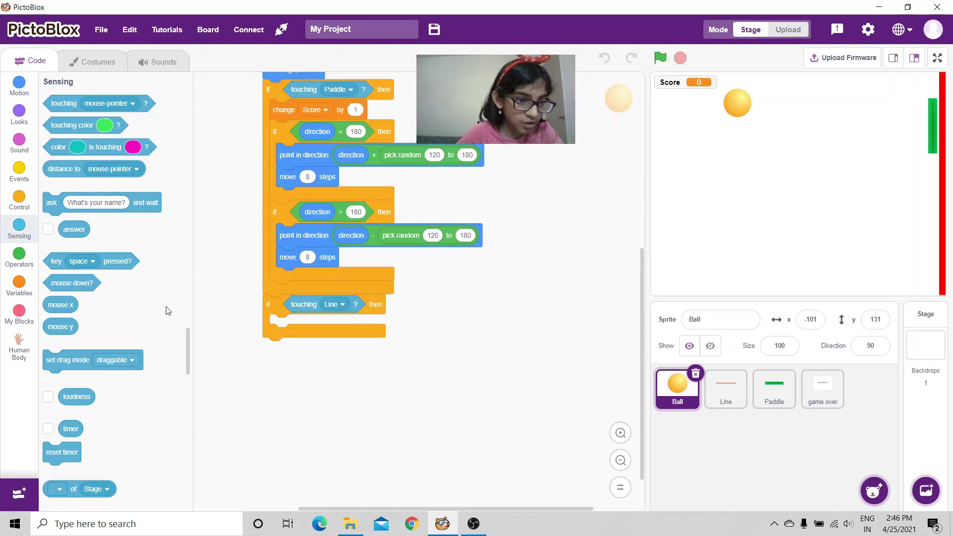
Step: Put 'turn video off on stage' inside the Line check
left_click(19, 345)
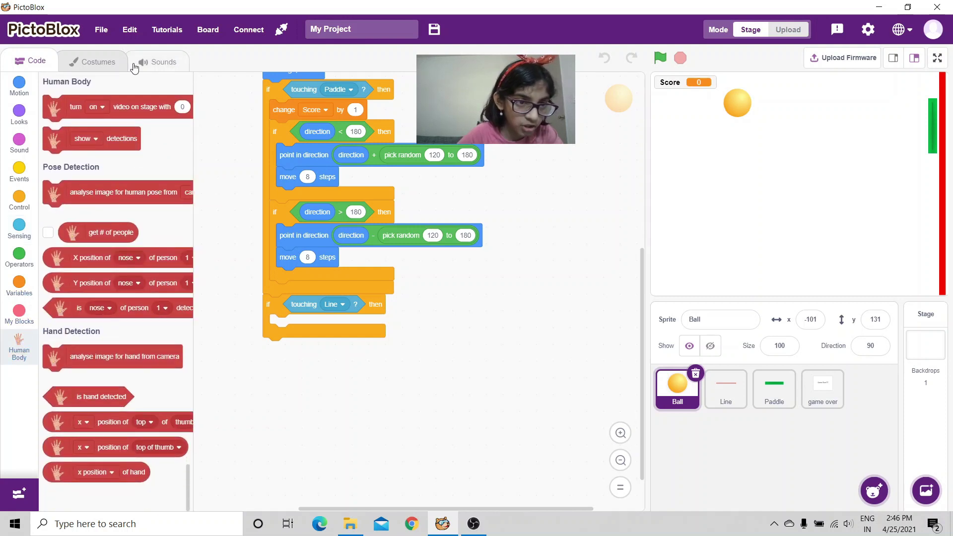
mouse_move(123, 106)
left_mouse_down()
mouse_move(311, 291)
mouse_move(332, 337)
left_mouse_up()
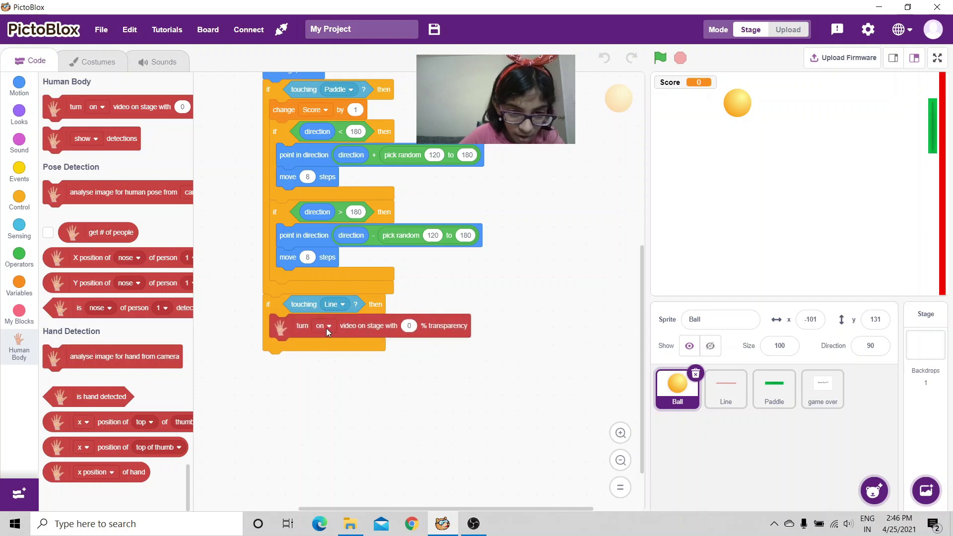
left_click(326, 329)
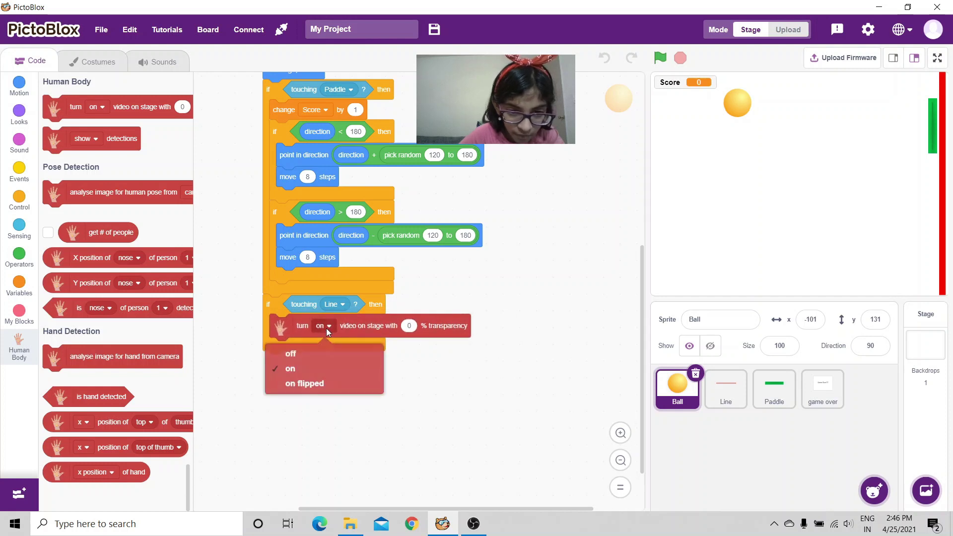
left_click(315, 359)
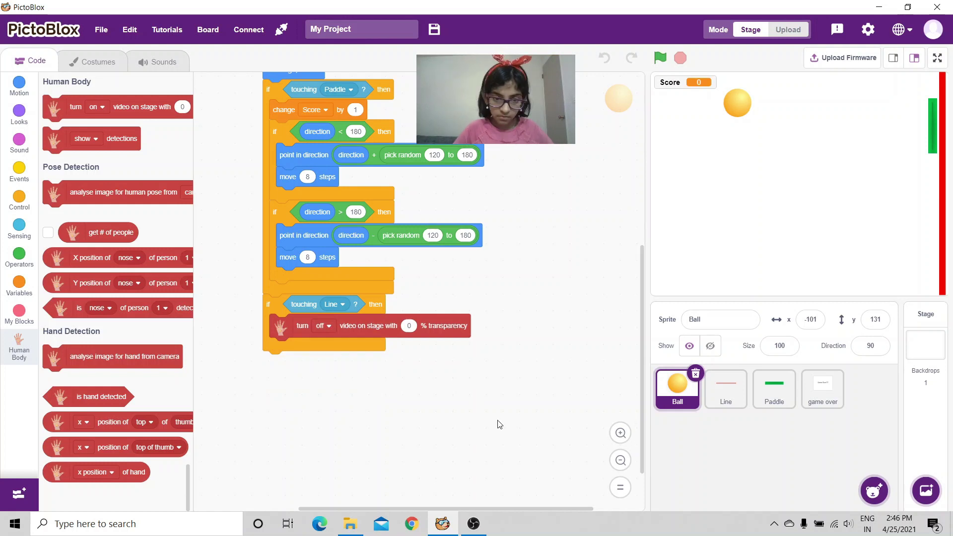
Step: Inside the Line check, broadcast a newly created 'game over' message
left_click(20, 172)
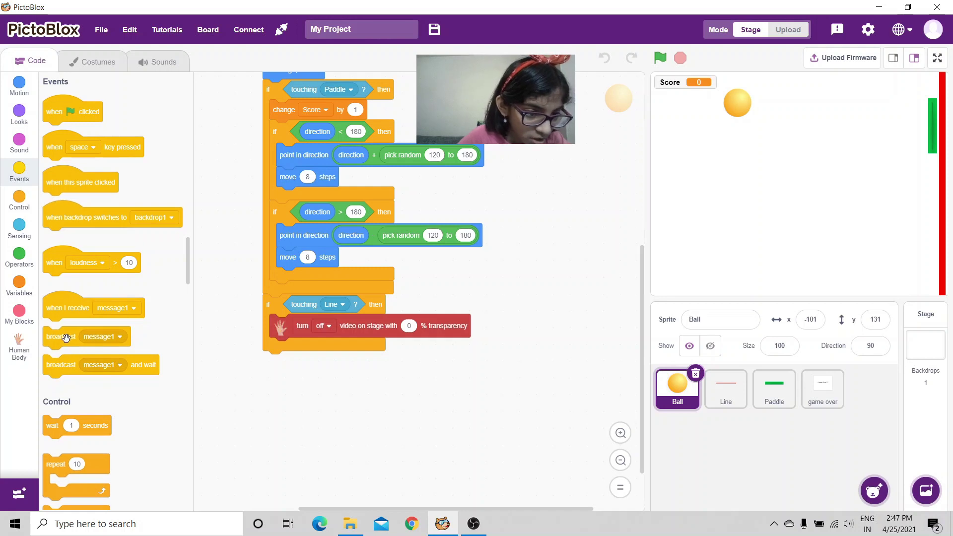
left_click_drag(71, 336, 295, 329)
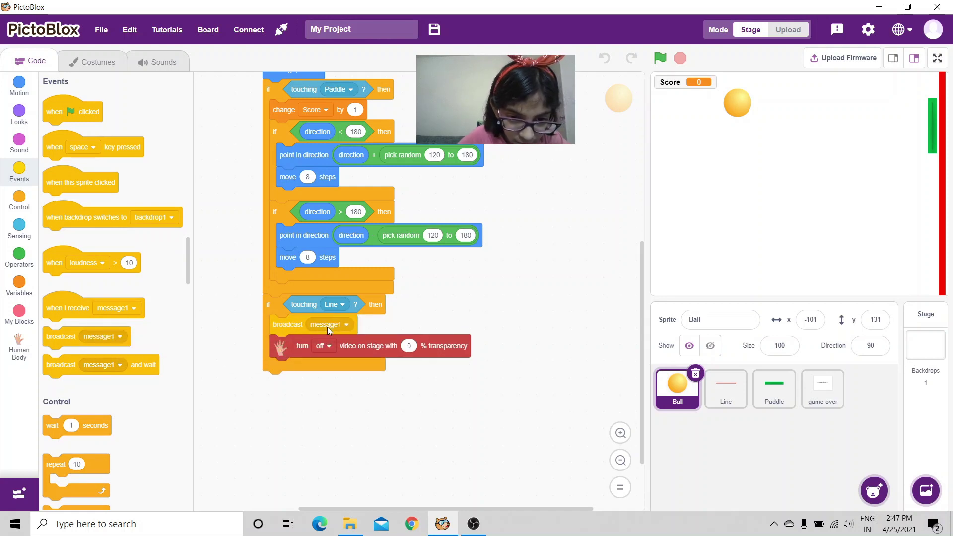
left_click(348, 328)
left_click(334, 358)
type("game over")
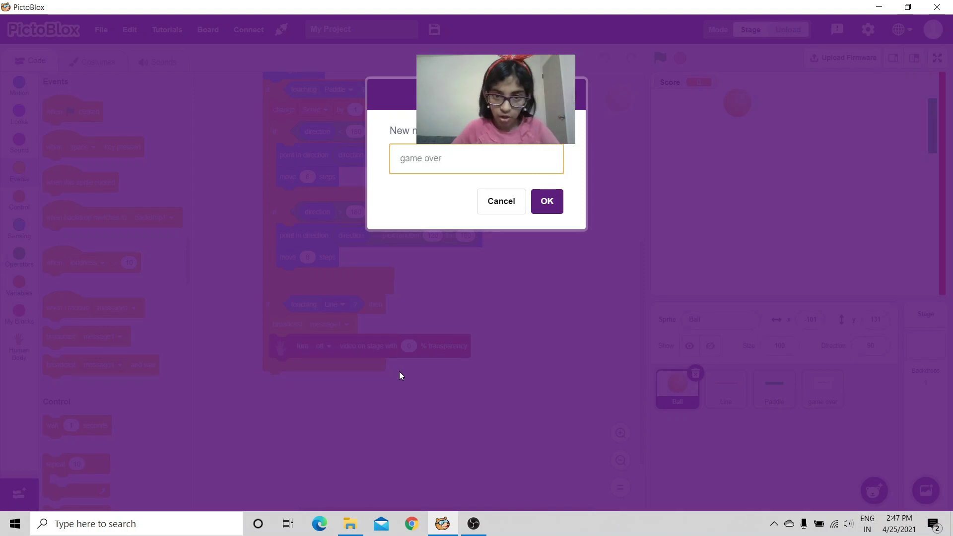
left_click(548, 200)
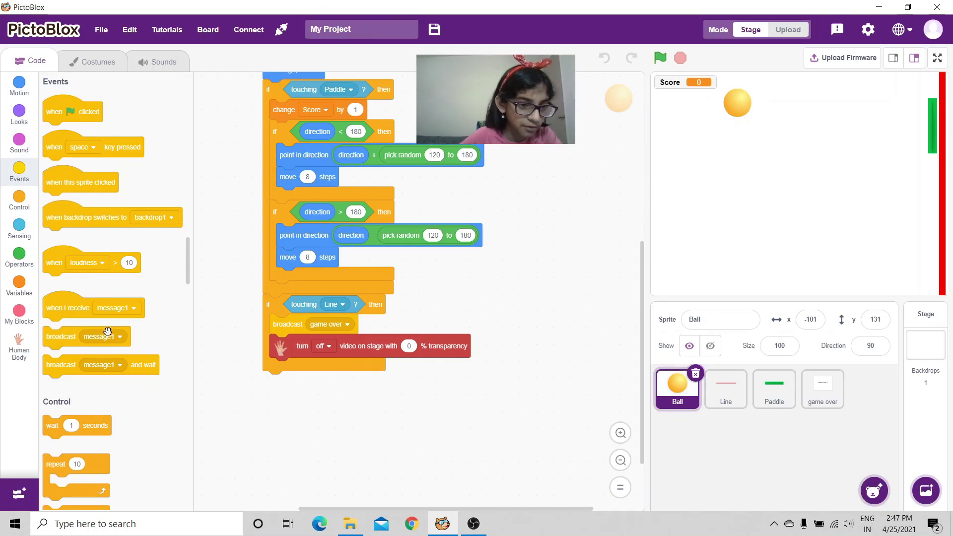
scroll(123, 324, "down", 3)
scroll(125, 322, "down", 3)
scroll(127, 321, "down", 3)
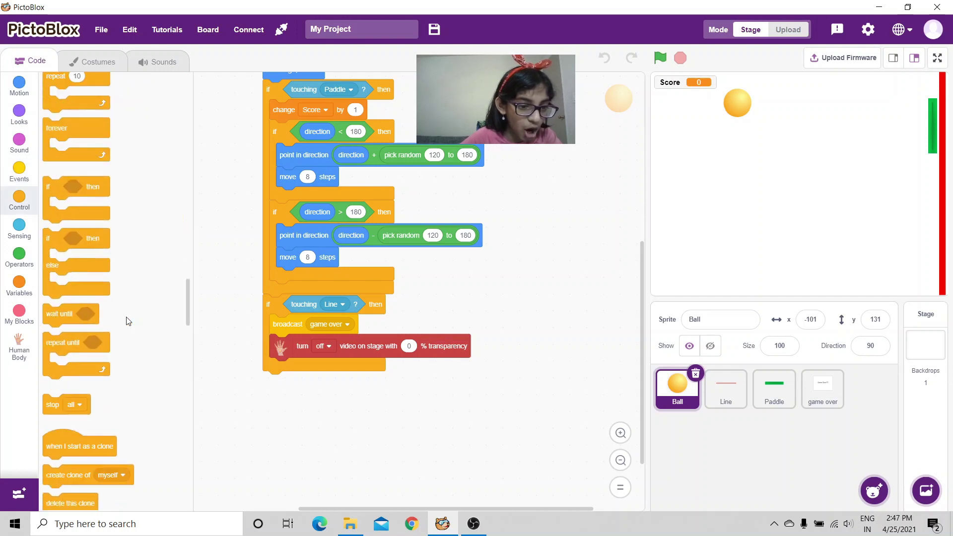
Step: After turning the video off, add a 'stop this script' block
left_click_drag(57, 404, 291, 369)
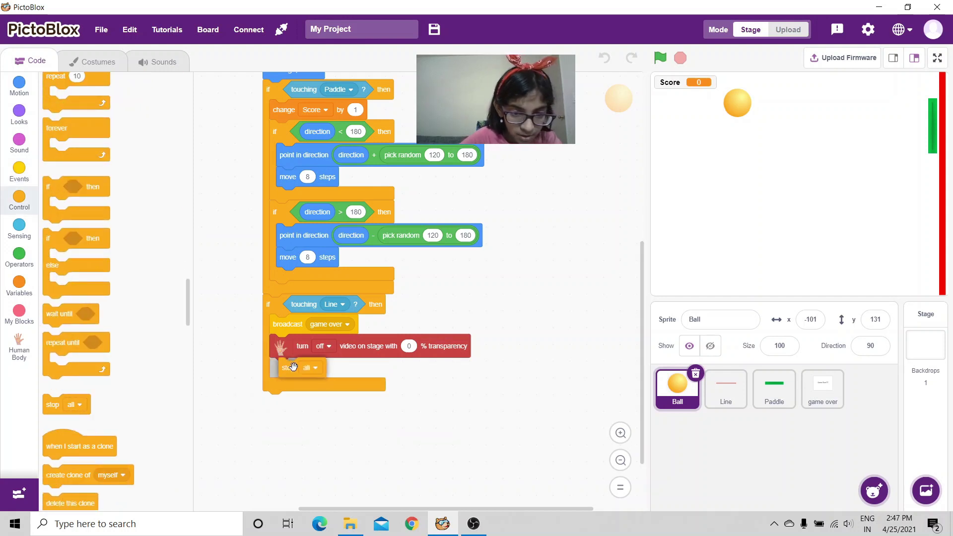
left_click(302, 369)
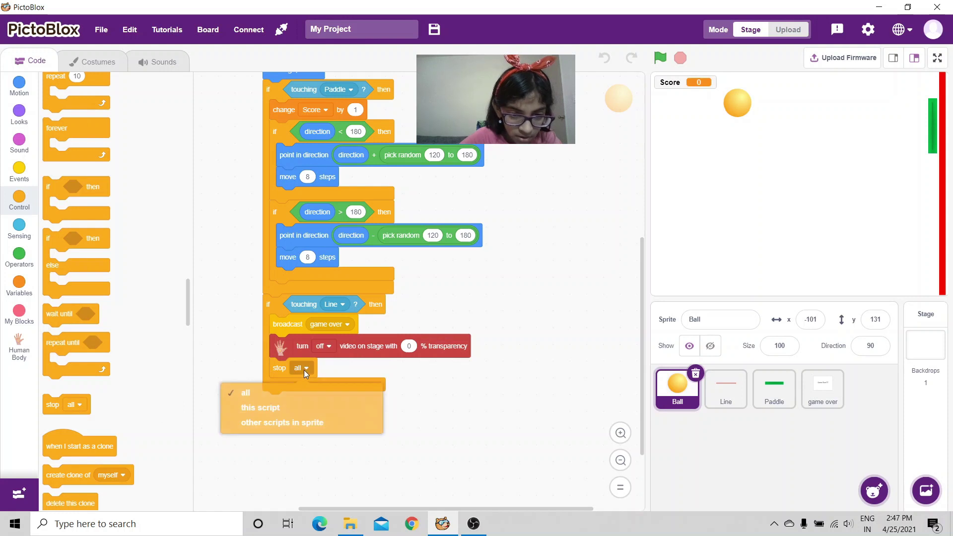
left_click(282, 412)
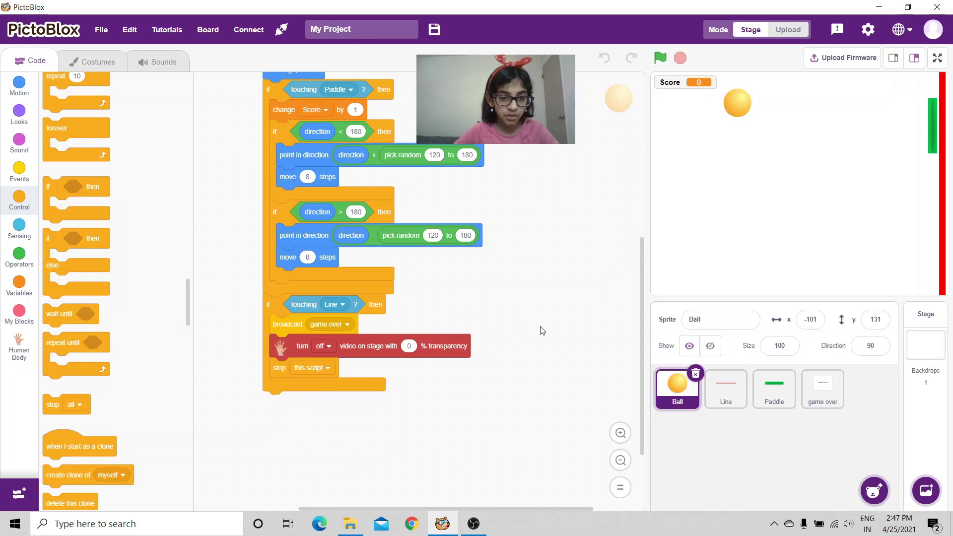
scroll(540, 327, "up", 4)
scroll(540, 327, "up", 2)
scroll(539, 328, "down", 5)
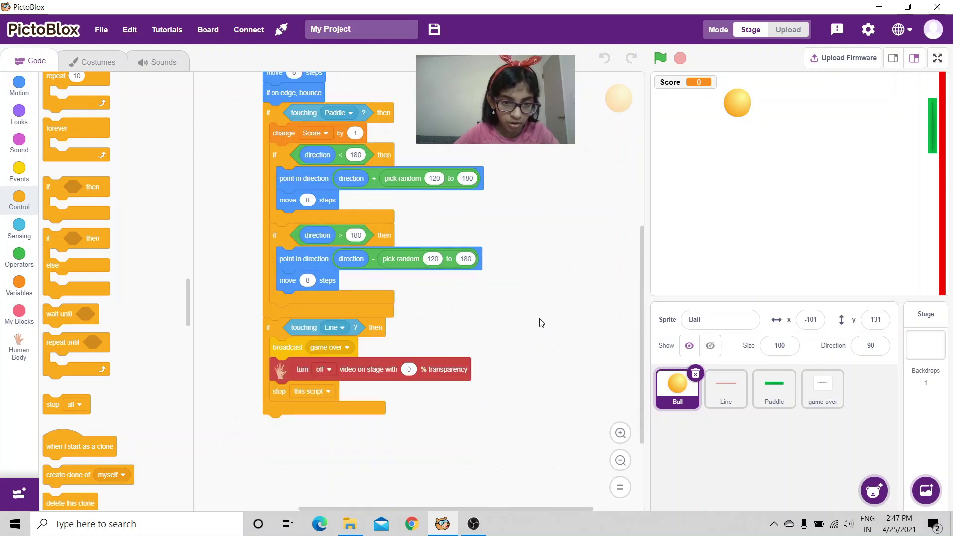
scroll(540, 323, "up", 5)
scroll(540, 323, "down", 5)
scroll(540, 323, "up", 2)
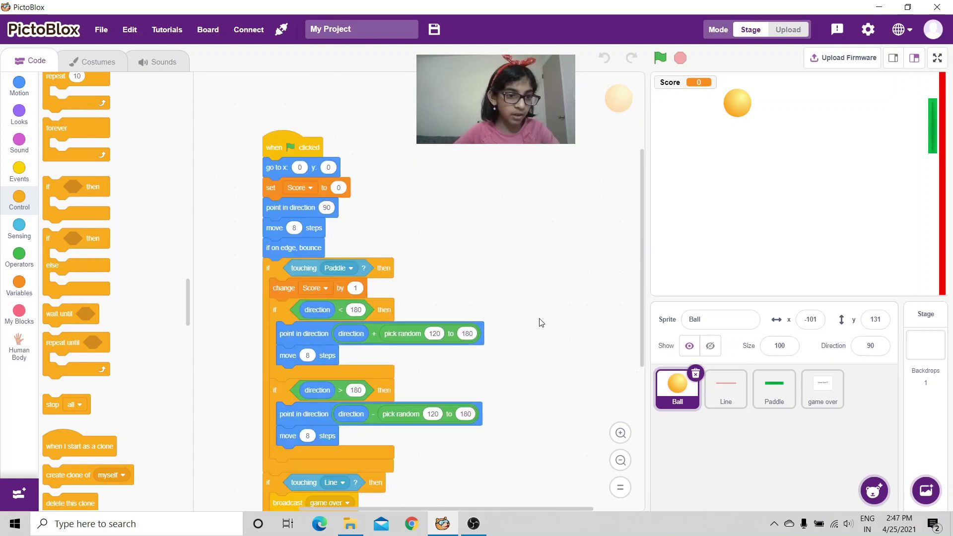
scroll(183, 283, "up", 3)
scroll(170, 294, "up", 3)
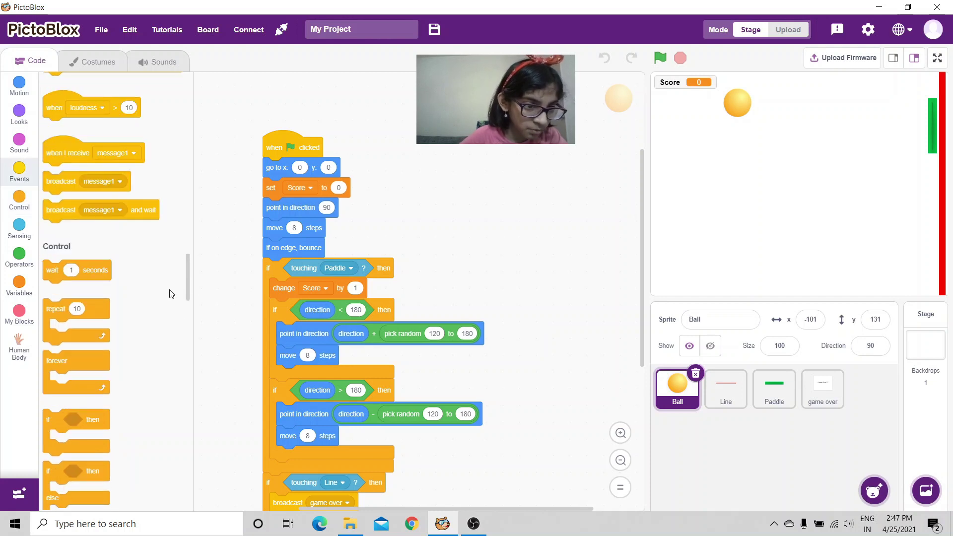
Step: Wrap the Ball's moving, bouncing, Paddle and Line checks in a forever loop after 'point in direction 90'
mouse_move(67, 362)
left_mouse_down()
mouse_move(308, 260)
mouse_move(316, 209)
left_mouse_up()
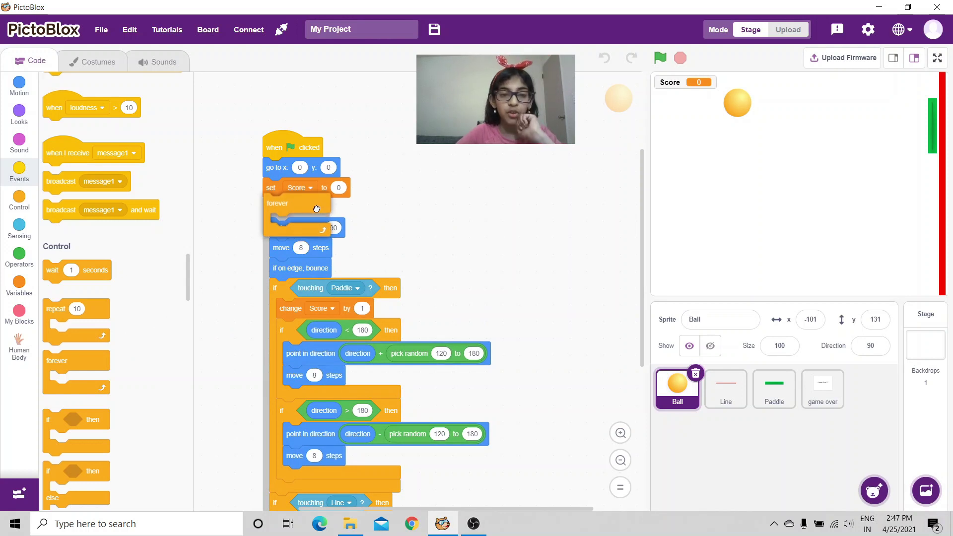
left_click_drag(316, 209, 316, 216)
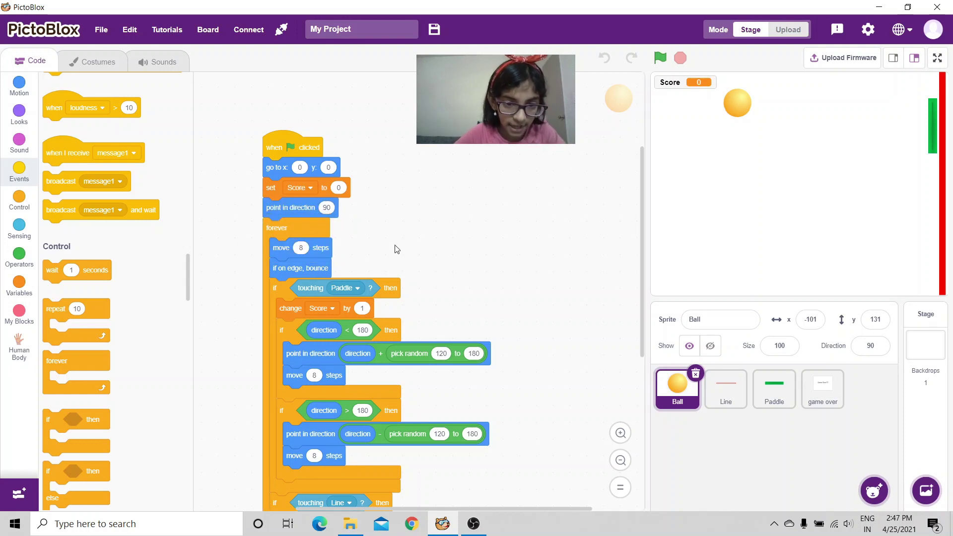
scroll(414, 239, "down", 5)
scroll(414, 239, "up", 6)
scroll(414, 239, "down", 5)
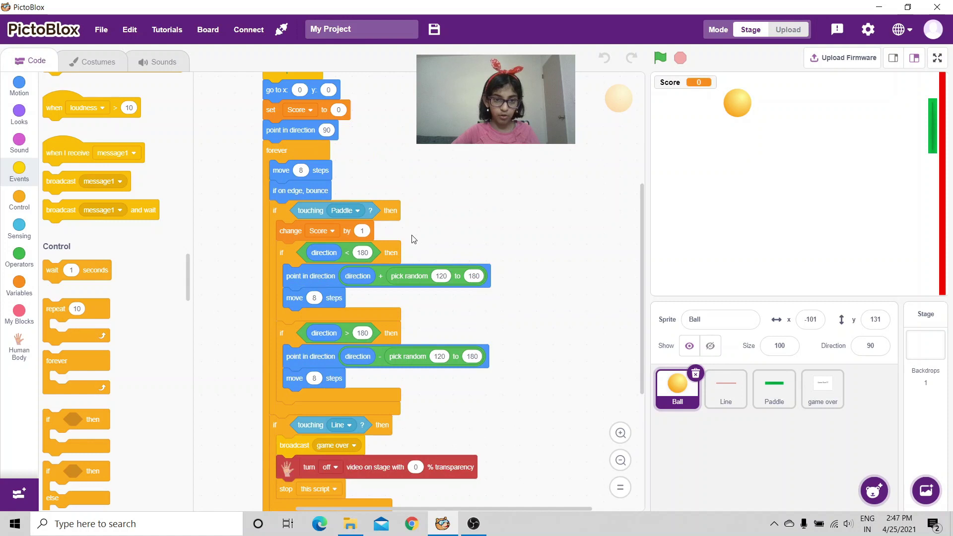
scroll(413, 239, "up", 6)
scroll(413, 238, "down", 5)
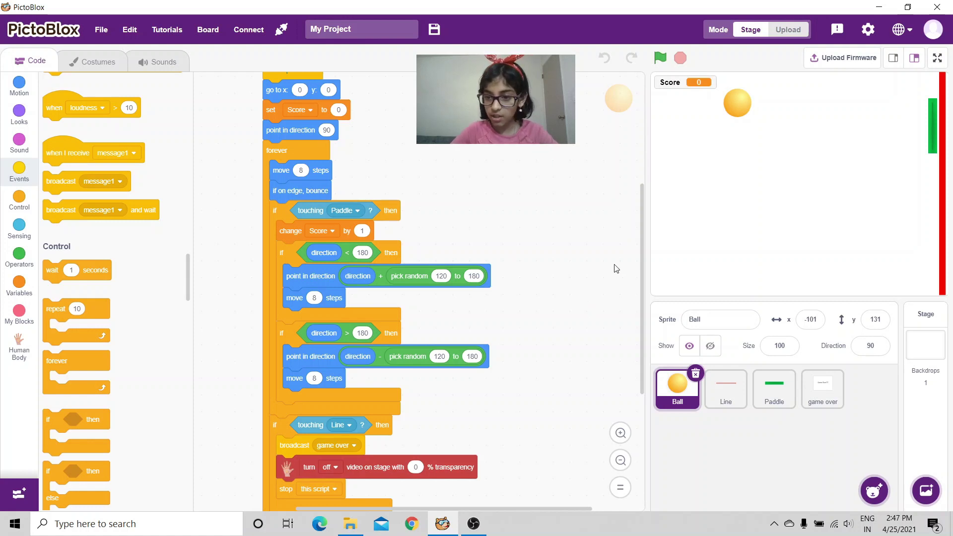
Step: Make the game over sprite hide when the green flag is clicked
left_click(819, 385)
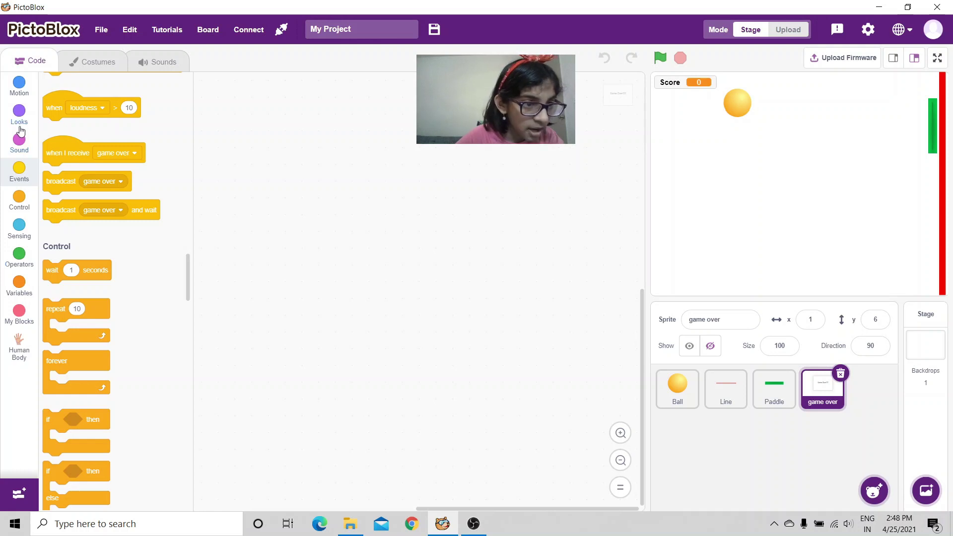
left_click(19, 172)
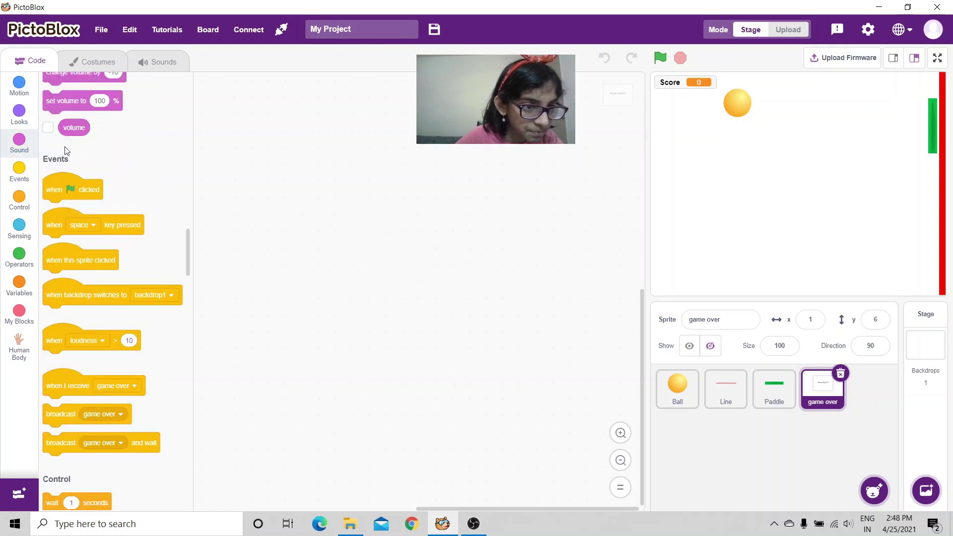
left_click_drag(56, 189, 272, 130)
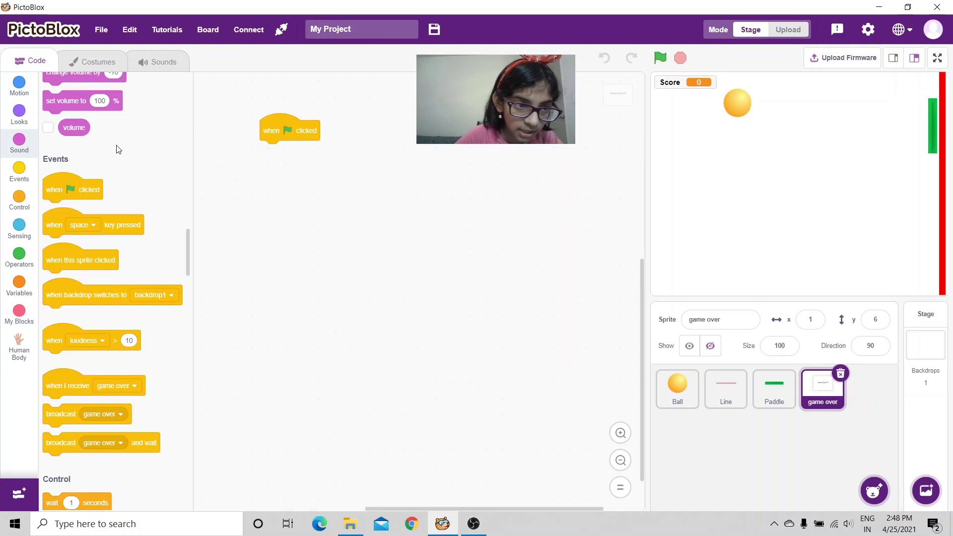
left_click(19, 113)
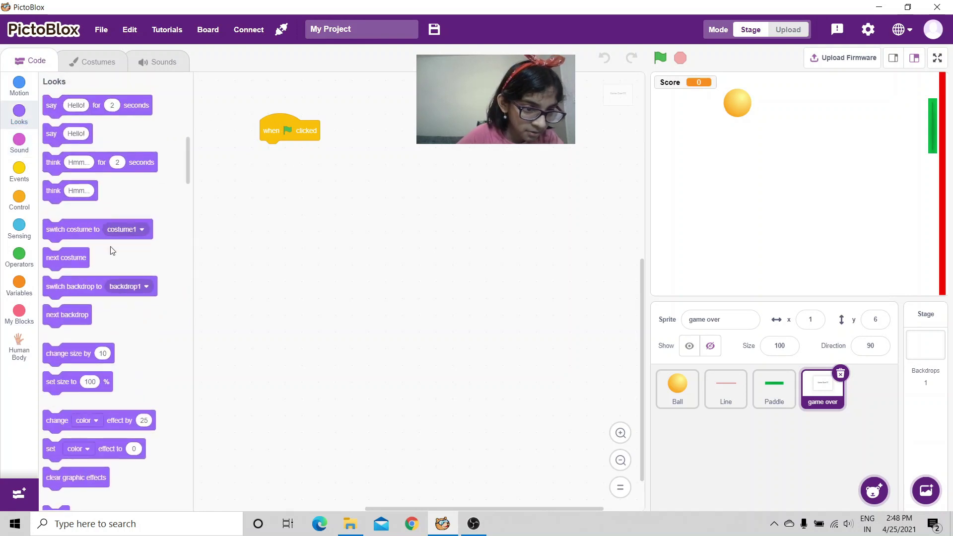
scroll(56, 253, "down", 5)
left_click_drag(52, 235, 270, 151)
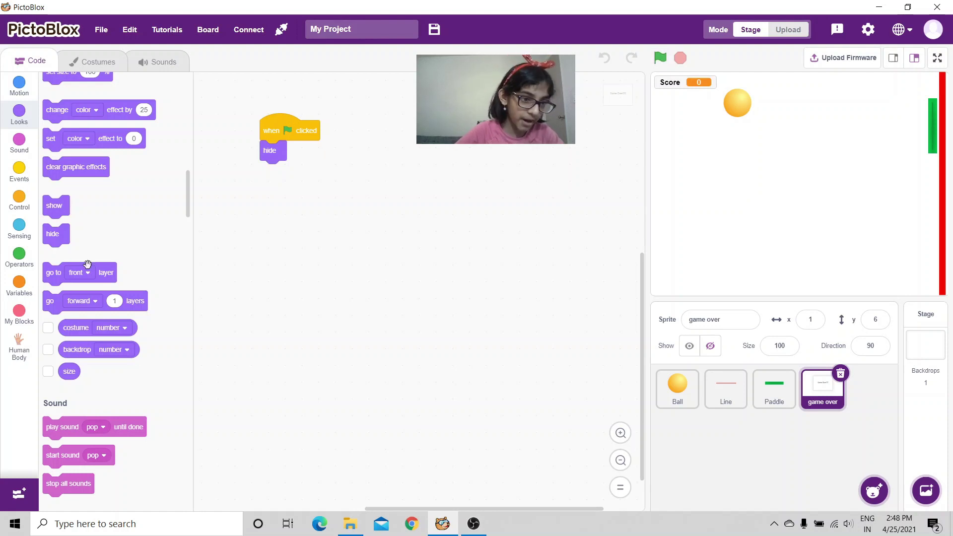
Step: Add a 'when I receive game over' script that shows the sprite and stops all
left_click(20, 172)
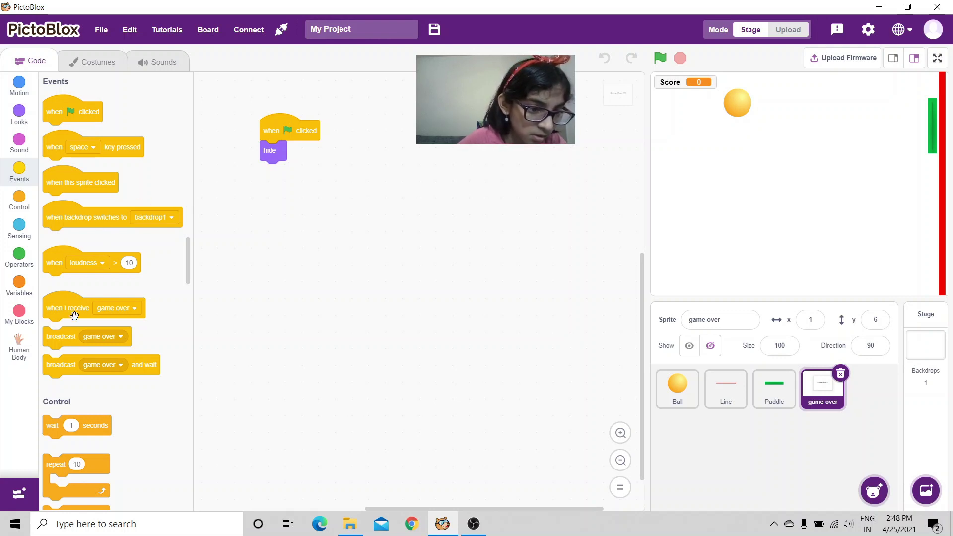
left_click_drag(74, 308, 430, 144)
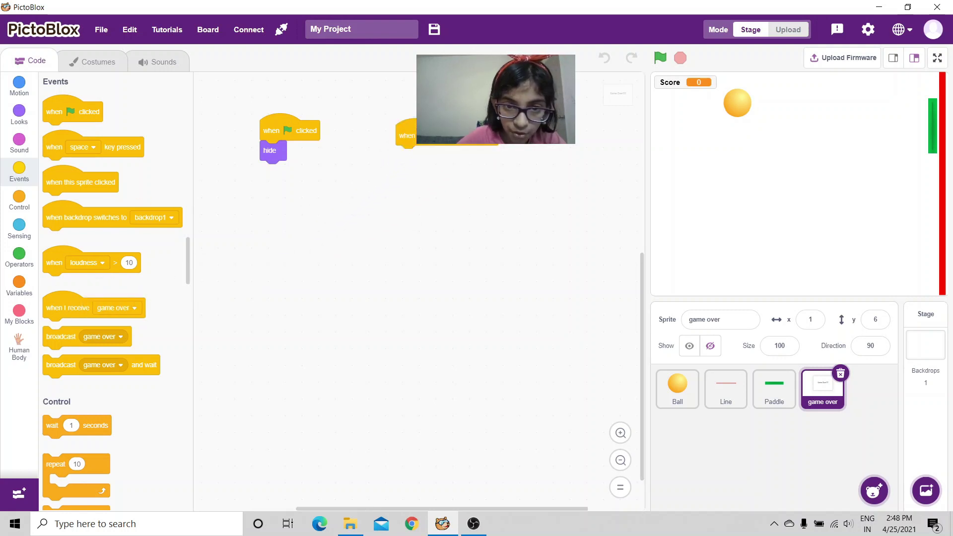
left_click(19, 115)
scroll(89, 298, "down", 3)
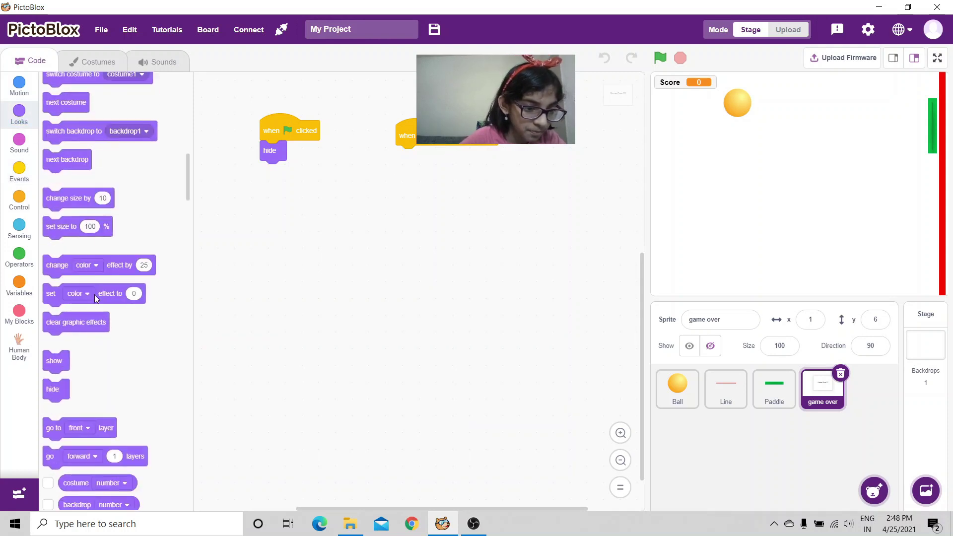
left_click_drag(54, 283, 358, 195)
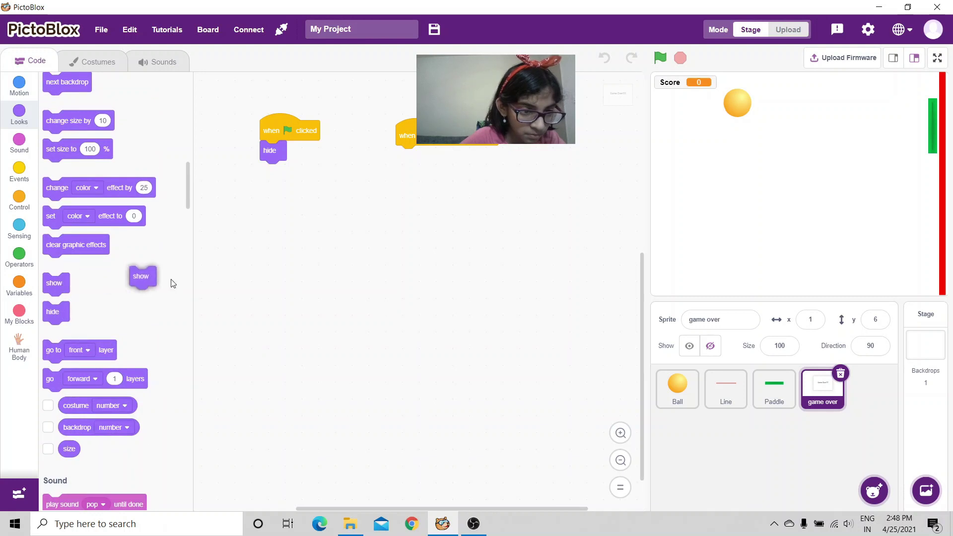
left_click_drag(419, 168, 415, 160)
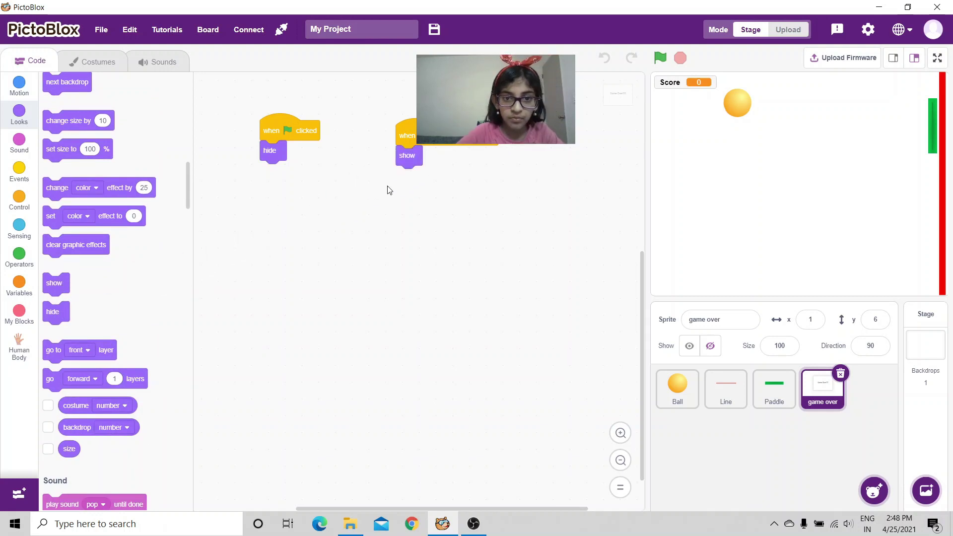
left_click(19, 195)
scroll(64, 288, "down", 3)
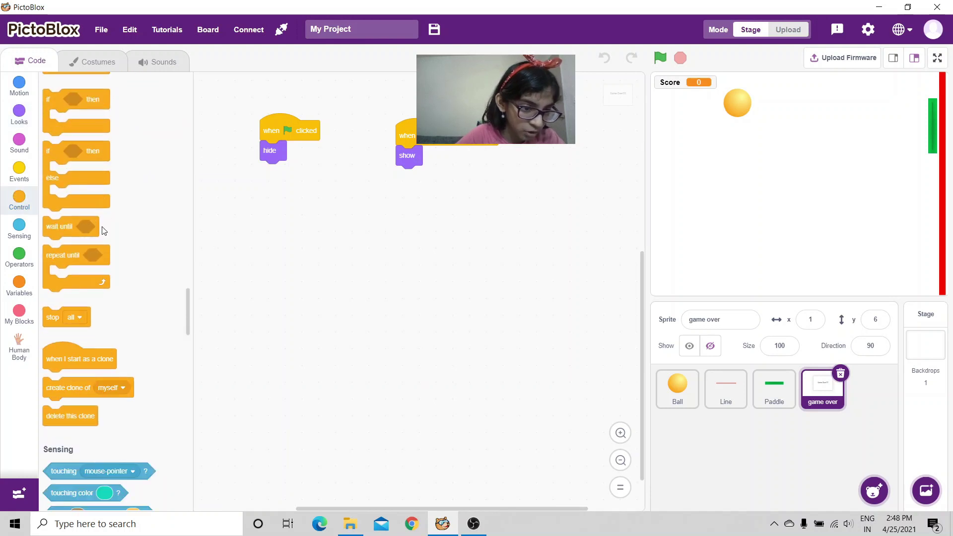
scroll(64, 288, "down", 3)
mouse_move(54, 316)
left_mouse_down()
mouse_move(422, 199)
mouse_move(411, 177)
left_mouse_up()
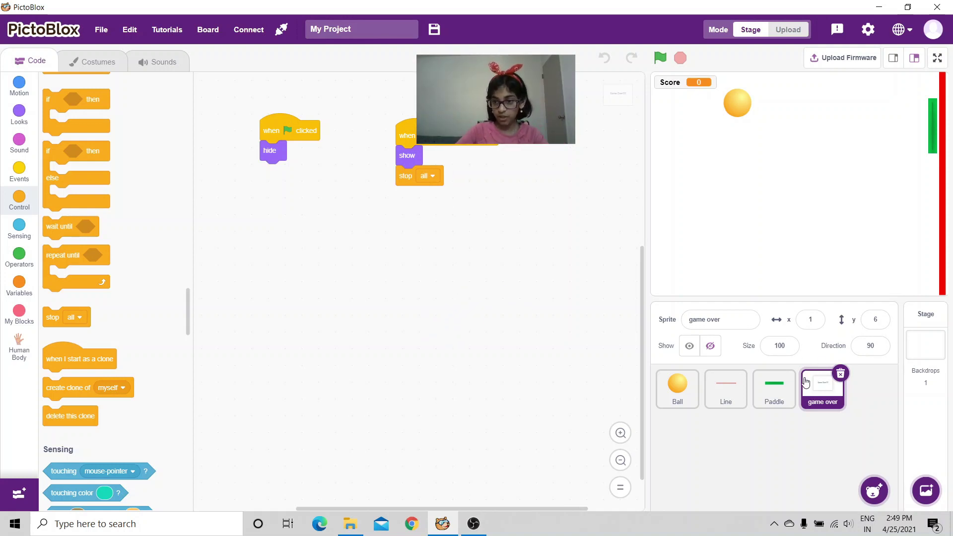
left_click(779, 386)
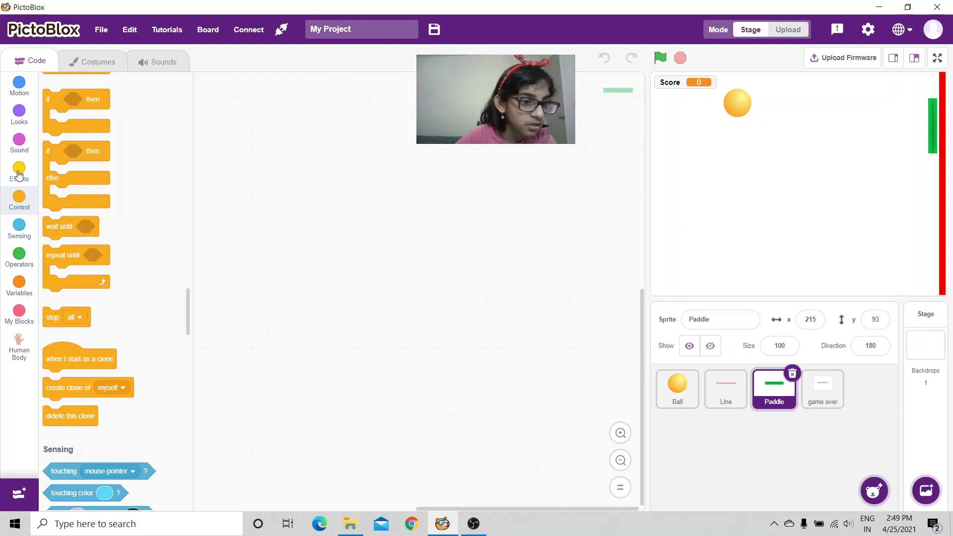
Step: Start the Paddle's green-flag script with 'set x to 216'
left_click(20, 173)
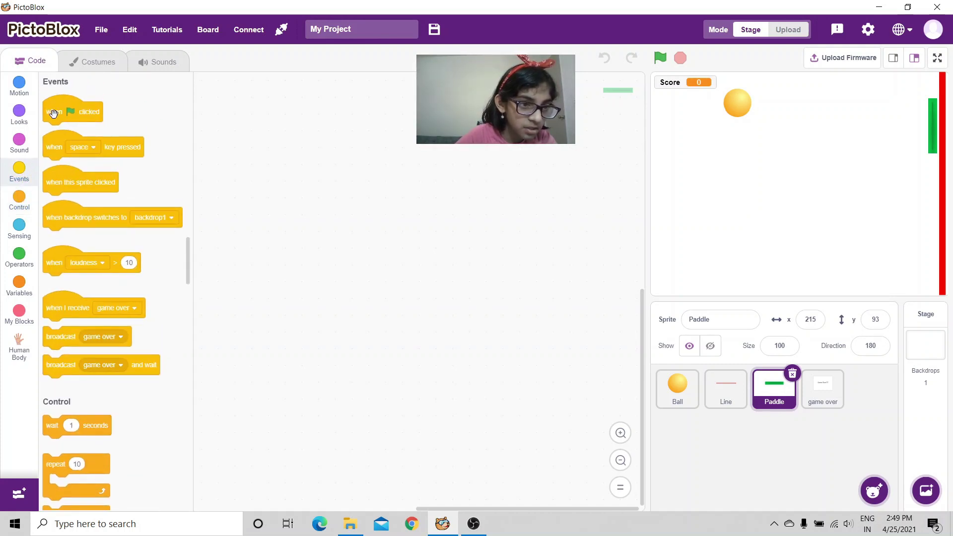
left_click_drag(54, 113, 260, 126)
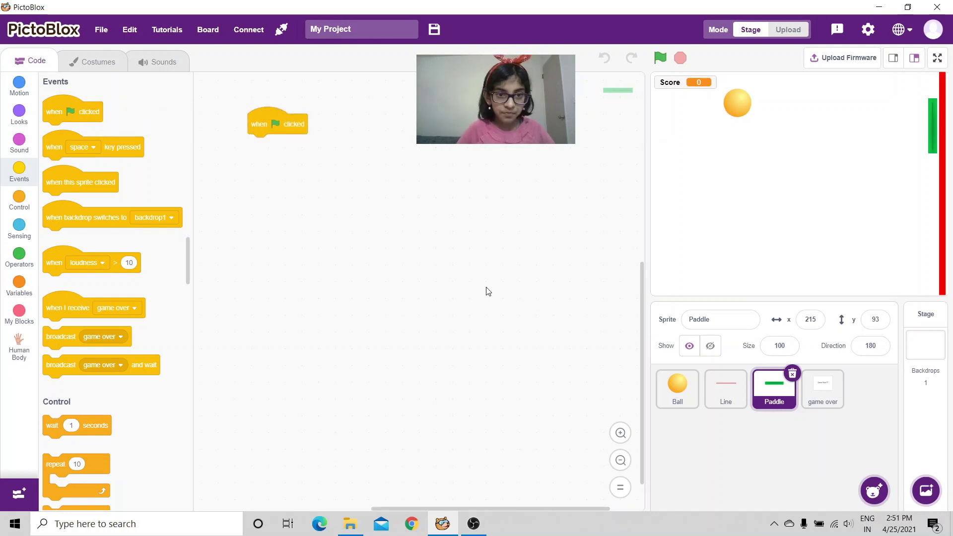
left_click(20, 87)
scroll(84, 209, "down", 2)
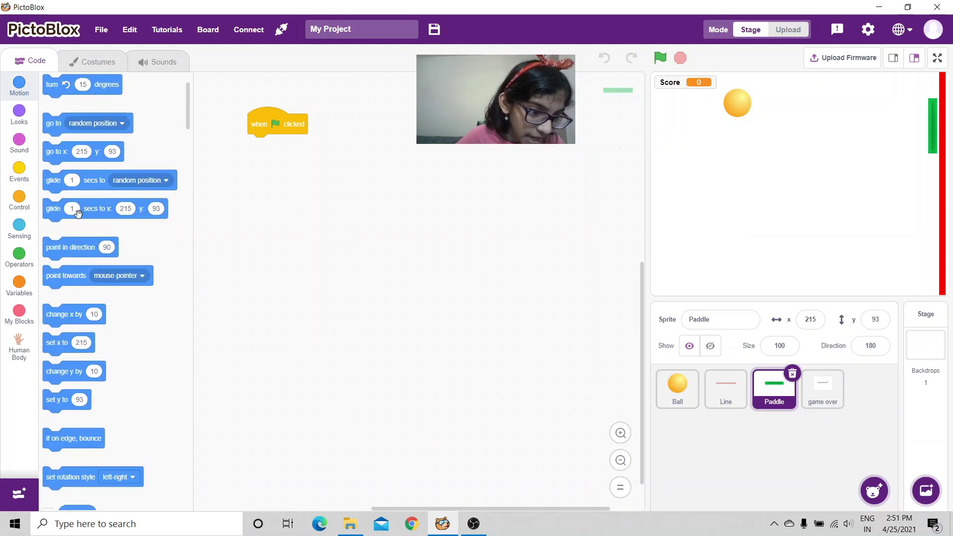
left_click_drag(59, 345, 269, 153)
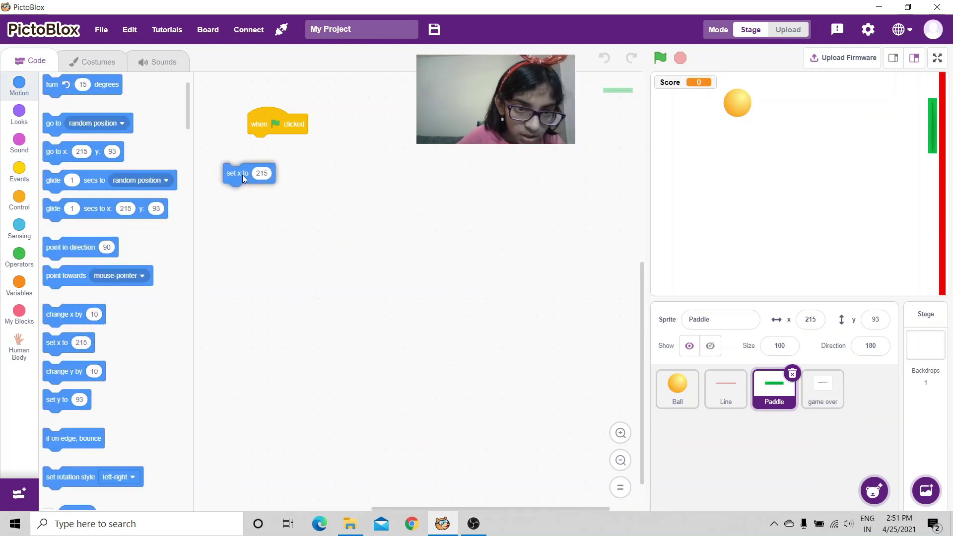
left_click(287, 144)
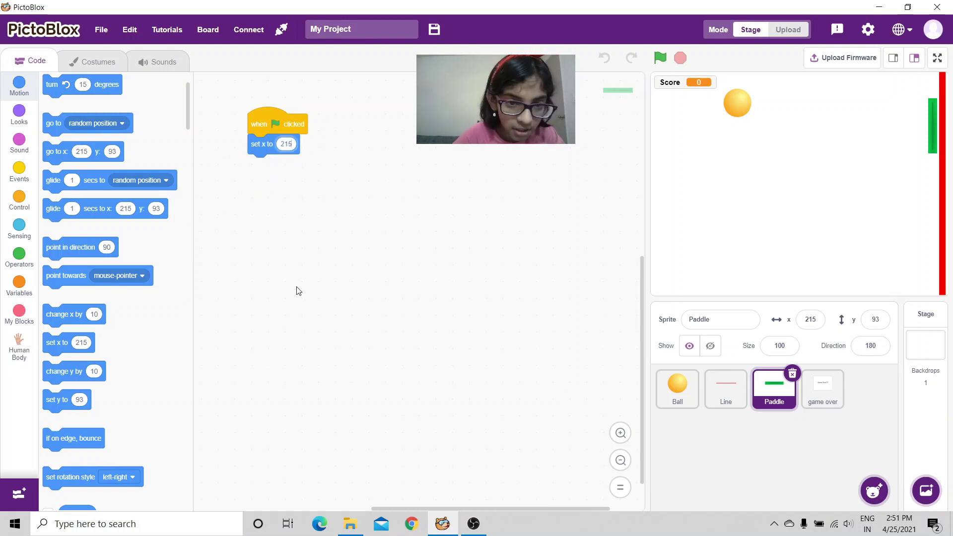
type("21")
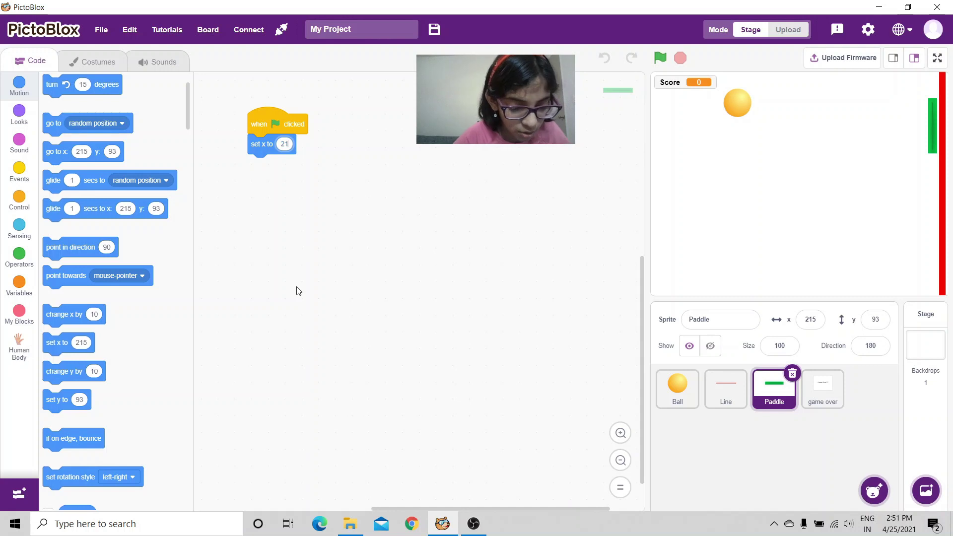
type("6")
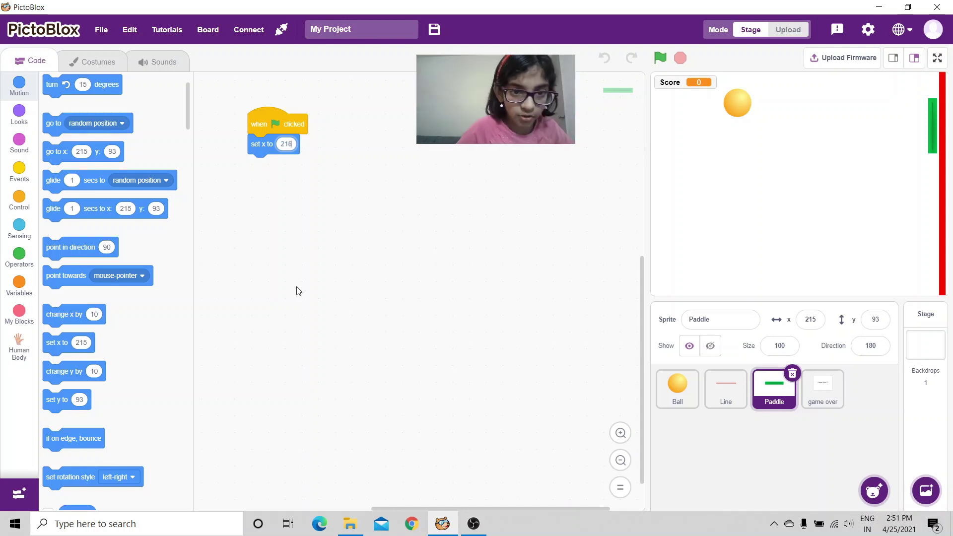
left_click(261, 266)
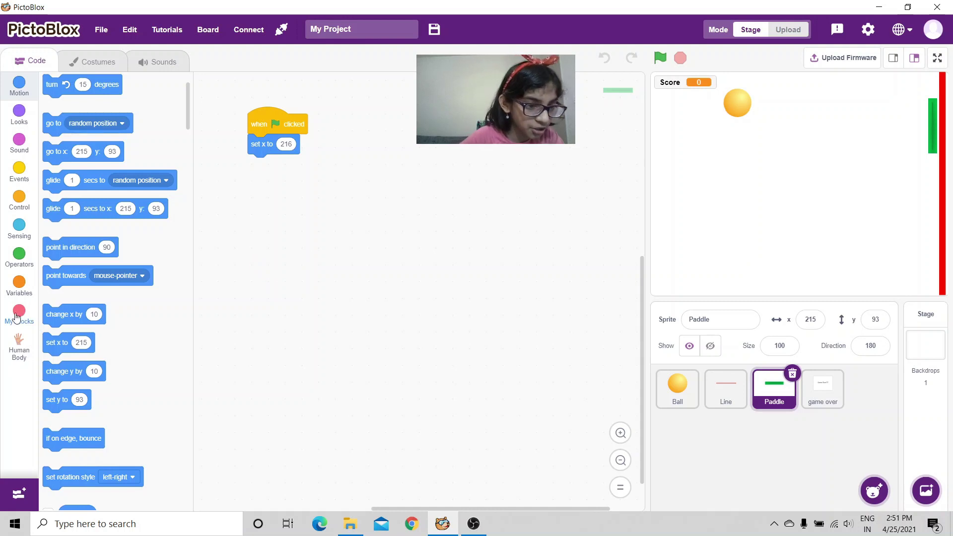
Step: Turn the camera video on, analyse the image, and add an 'if hand detected' check
left_click(17, 344)
mouse_move(93, 236)
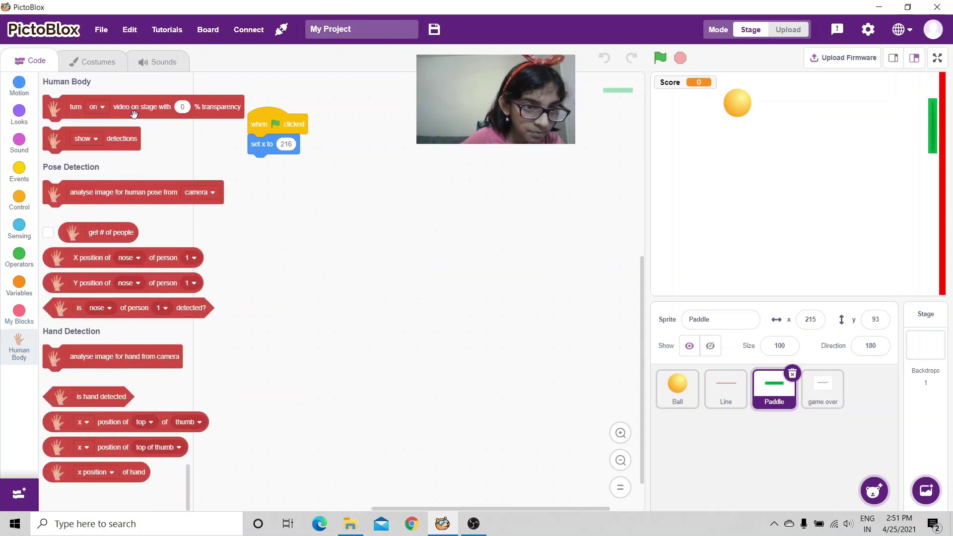
left_click_drag(134, 112, 341, 175)
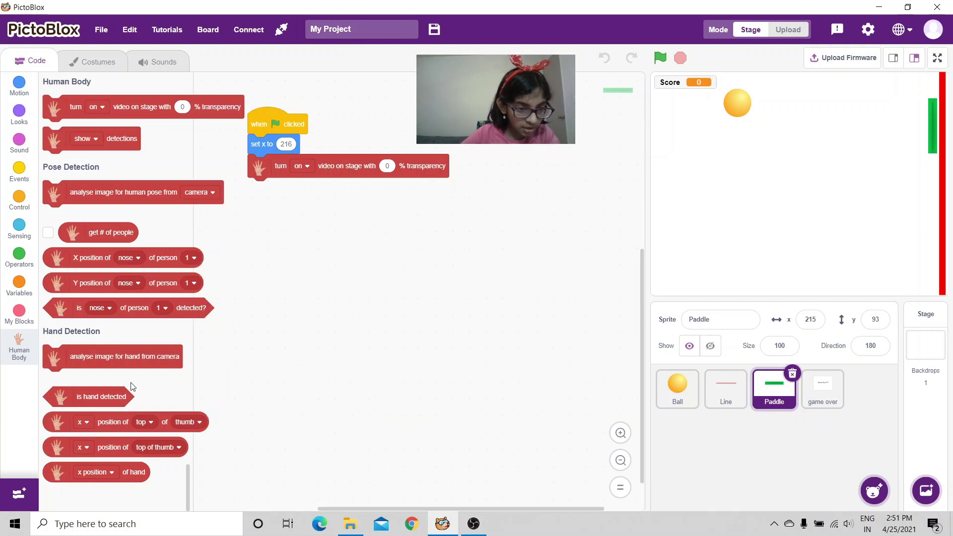
left_click_drag(128, 361, 331, 204)
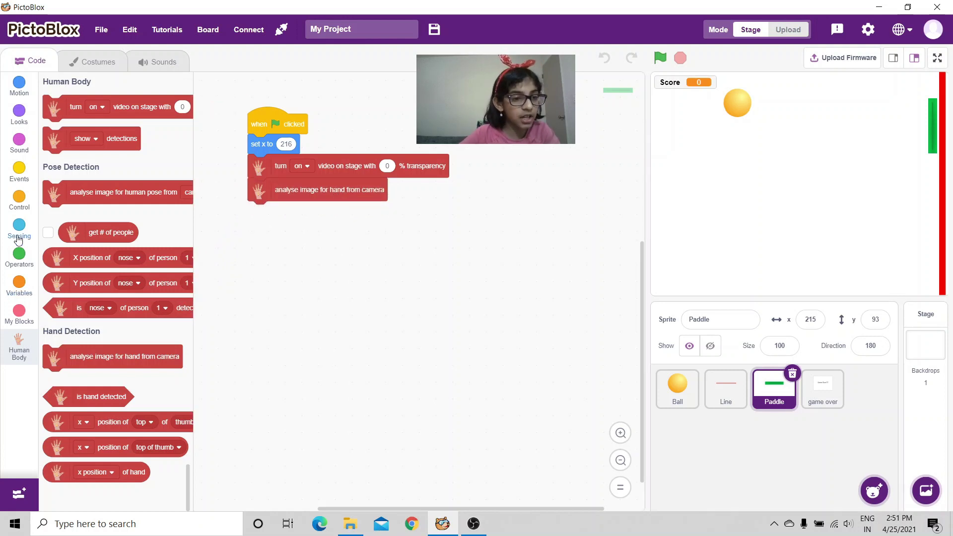
left_click(19, 199)
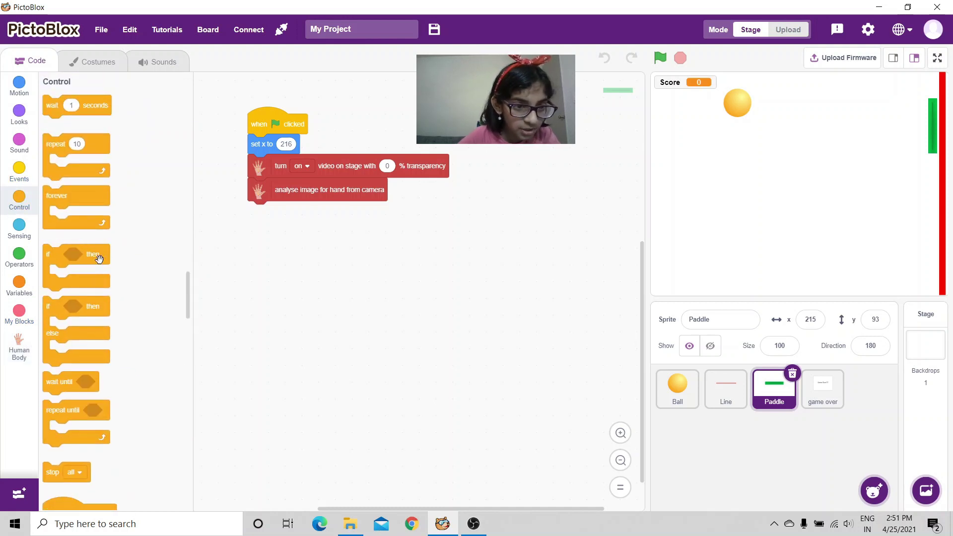
mouse_move(97, 257)
left_mouse_down()
mouse_move(319, 217)
mouse_move(309, 225)
left_mouse_up()
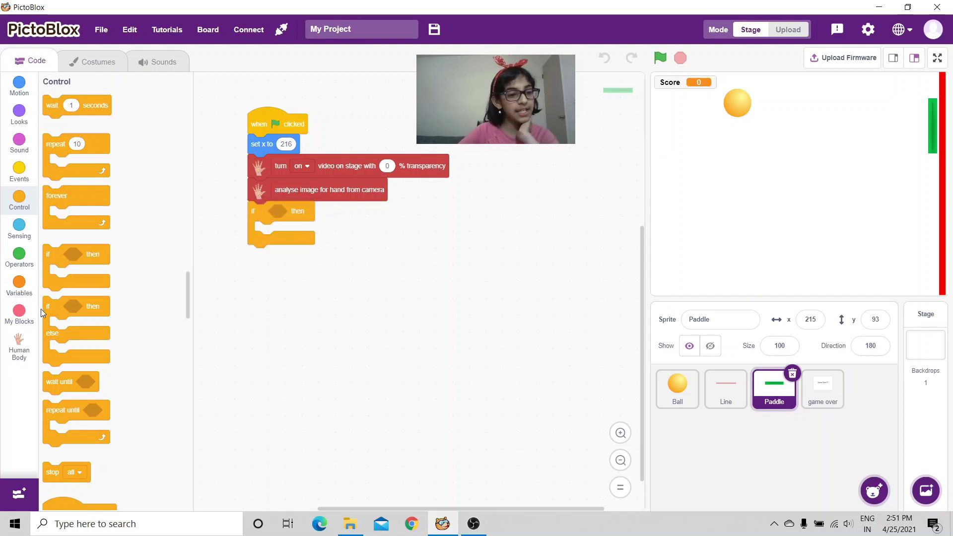
left_click(19, 348)
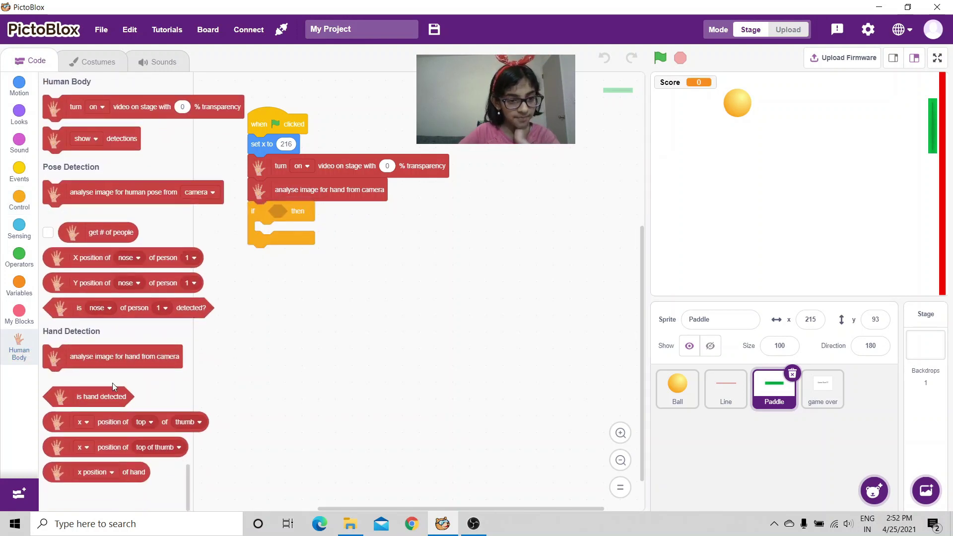
left_click_drag(97, 396, 339, 215)
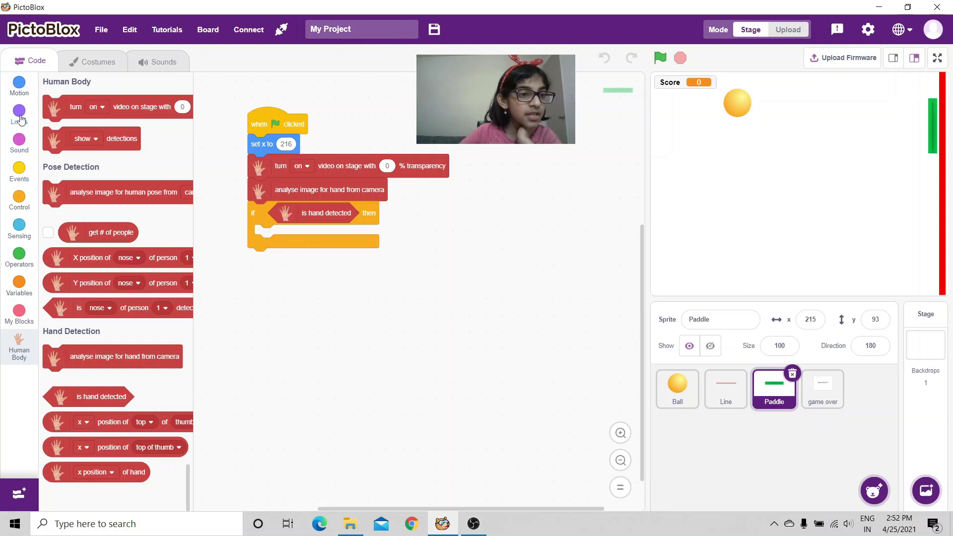
Step: Set the Paddle's y to the hand's y position, all inside a forever loop
left_click(19, 88)
scroll(89, 224, "down", 3)
scroll(89, 223, "down", 2)
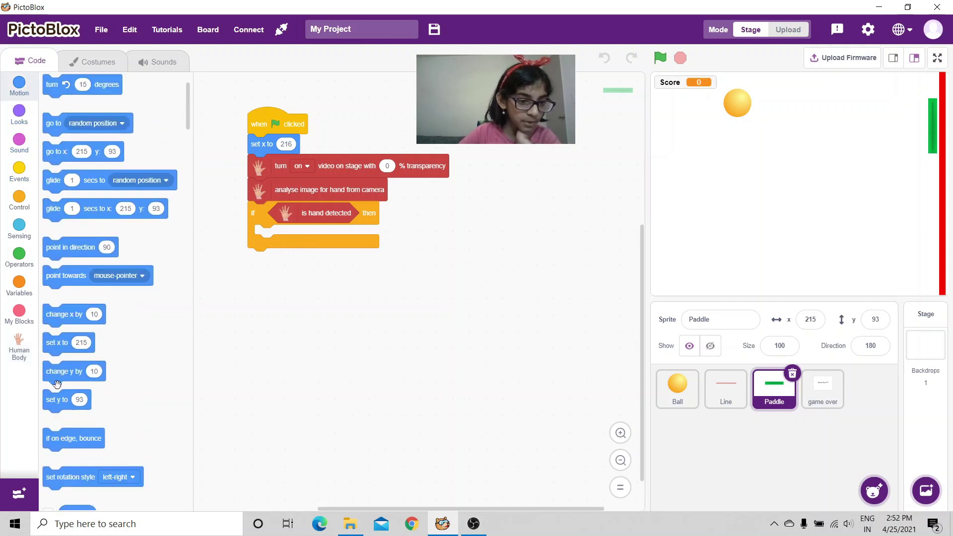
mouse_move(60, 399)
left_mouse_down()
mouse_move(214, 309)
mouse_move(277, 235)
left_mouse_up()
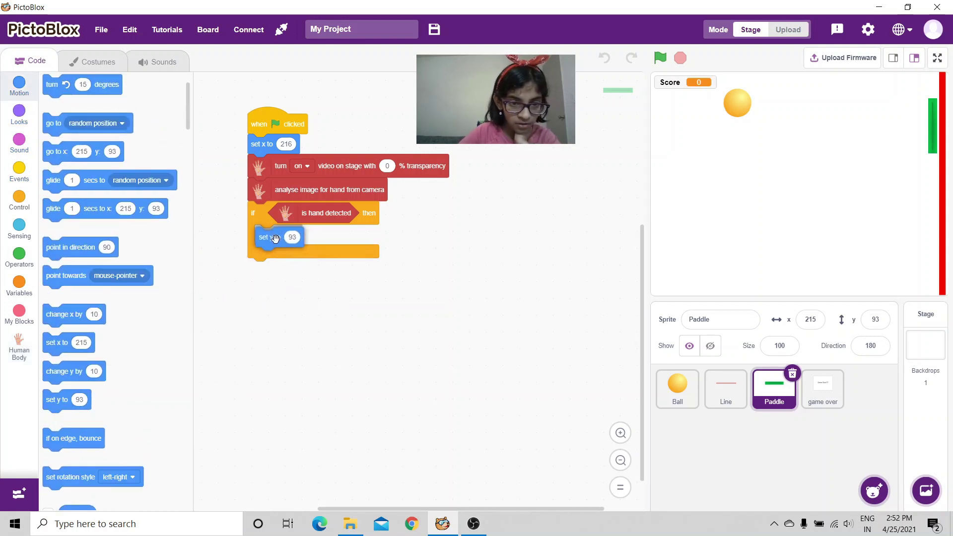
left_click(31, 347)
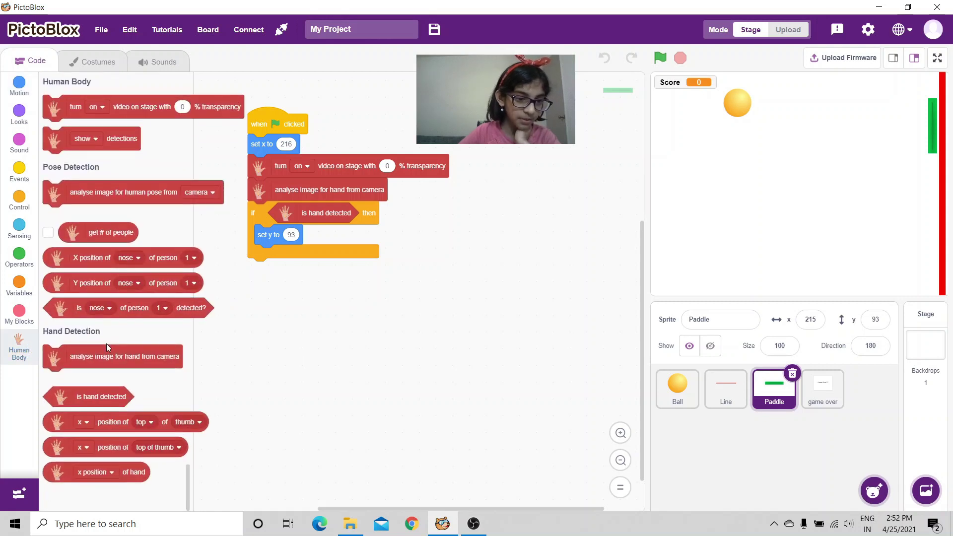
left_click_drag(93, 472, 335, 240)
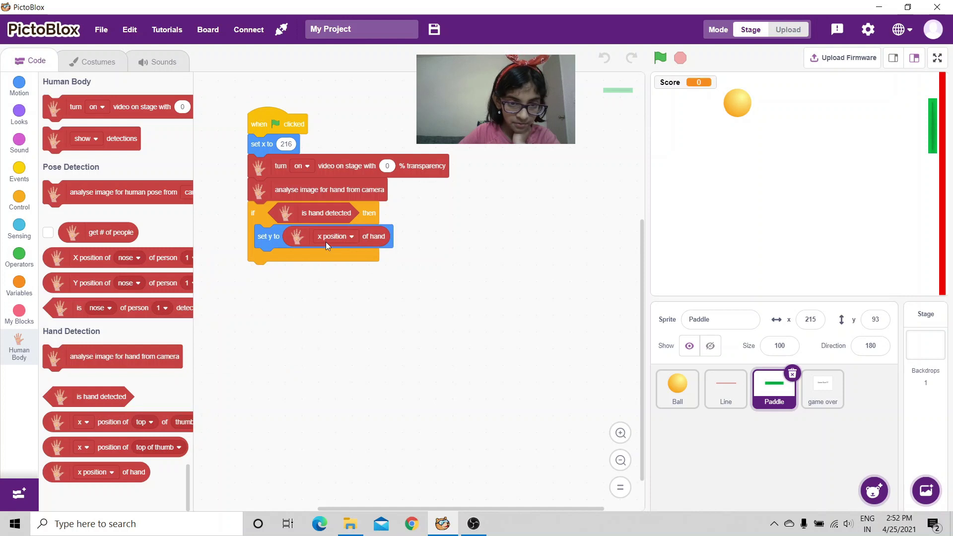
left_click(325, 243)
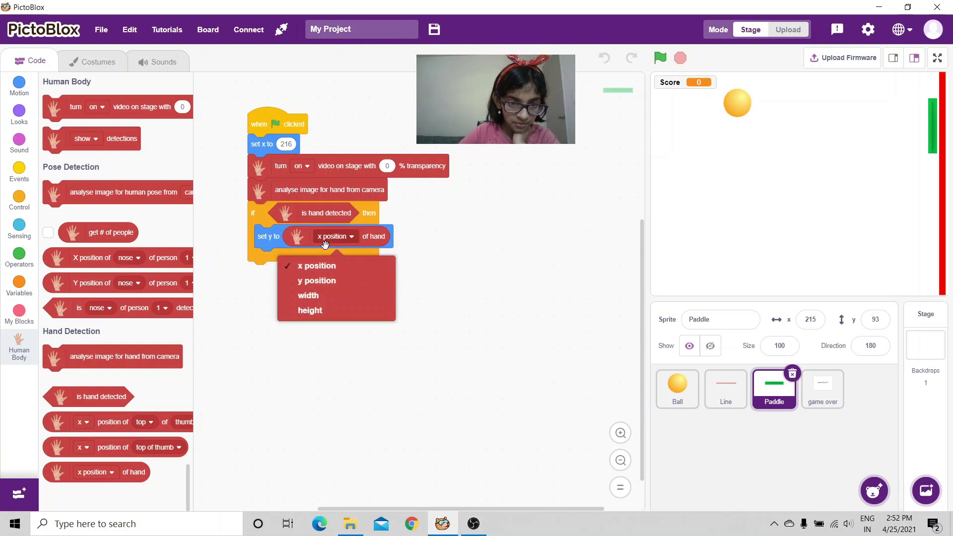
left_click(321, 281)
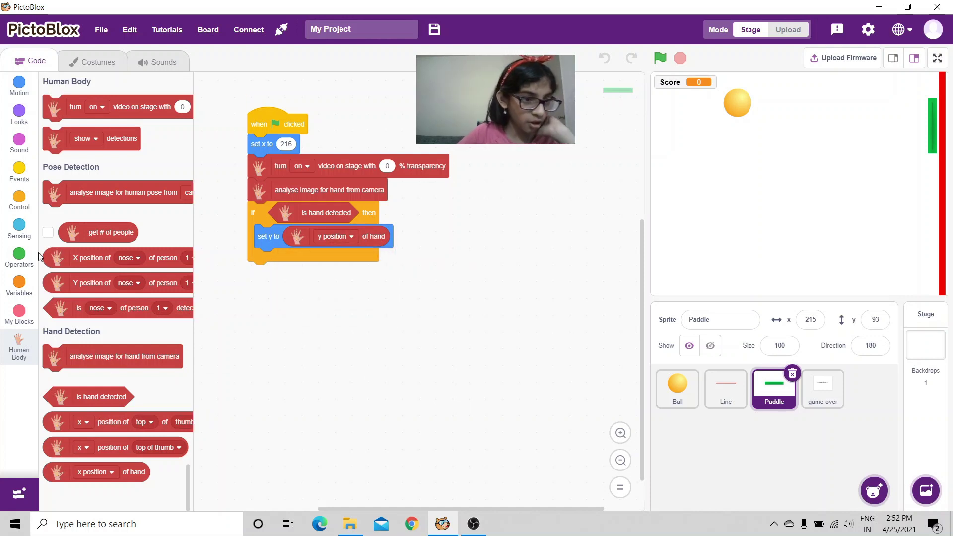
left_click(19, 201)
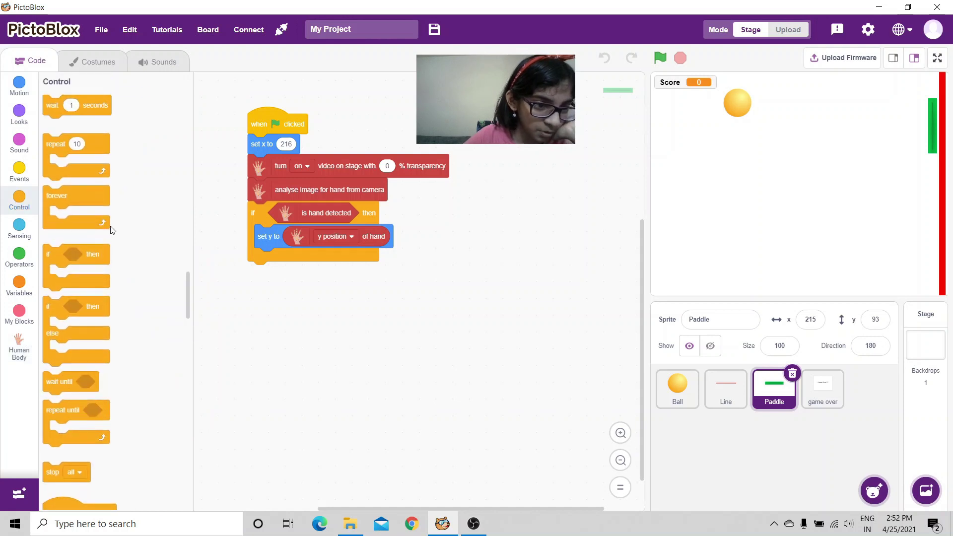
scroll(89, 201, "up", 2)
scroll(89, 202, "up", 2)
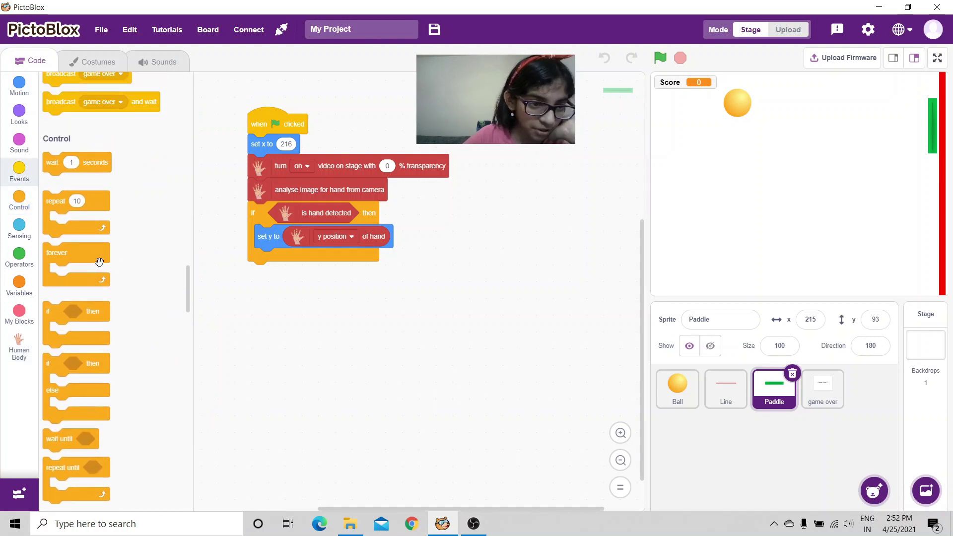
left_click_drag(99, 262, 291, 198)
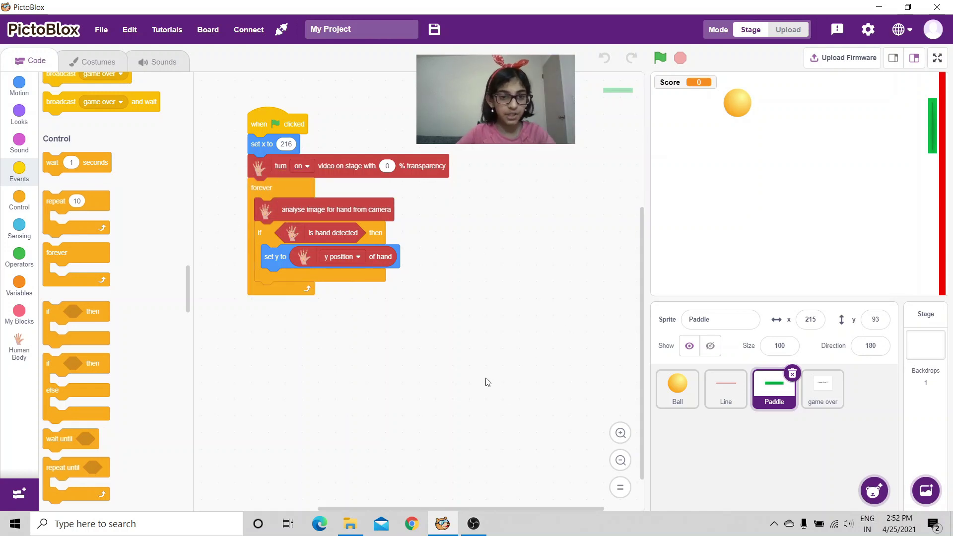
Step: Review the Ball, Paddle and game over sprites' scripts in turn
left_click(677, 388)
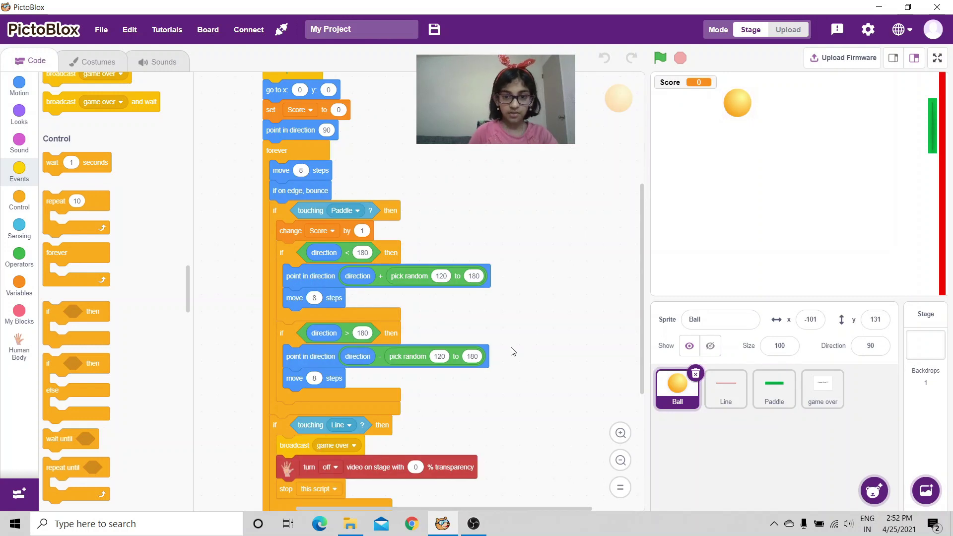
left_click_drag(512, 351, 261, 490)
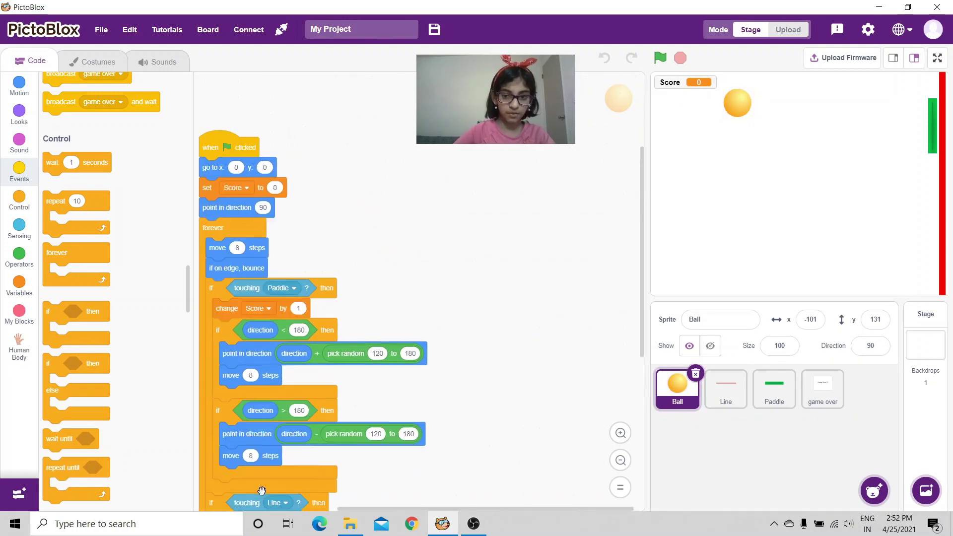
scroll(261, 490, "up", 2)
scroll(254, 490, "down", 4)
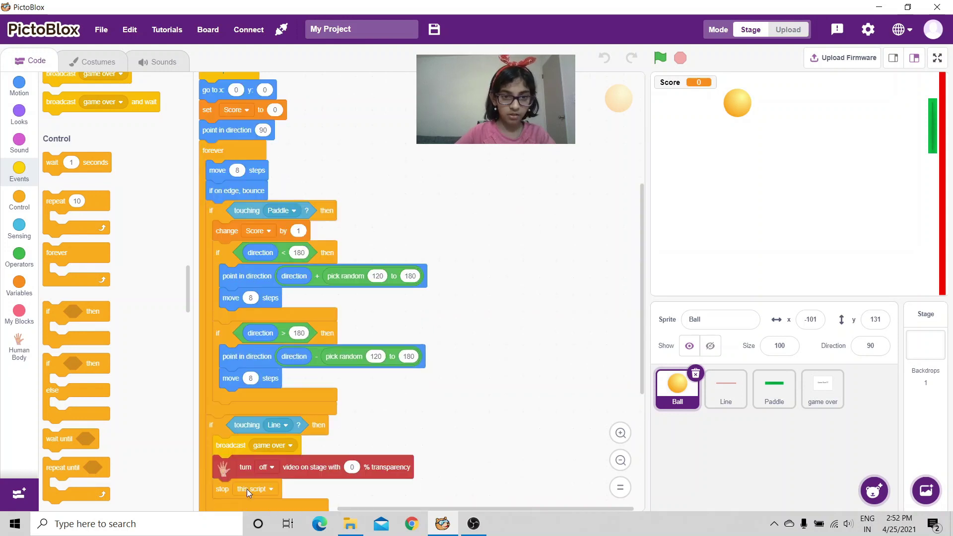
scroll(247, 489, "down", 2)
scroll(247, 489, "down", 2)
scroll(254, 492, "up", 2)
scroll(268, 494, "up", 2)
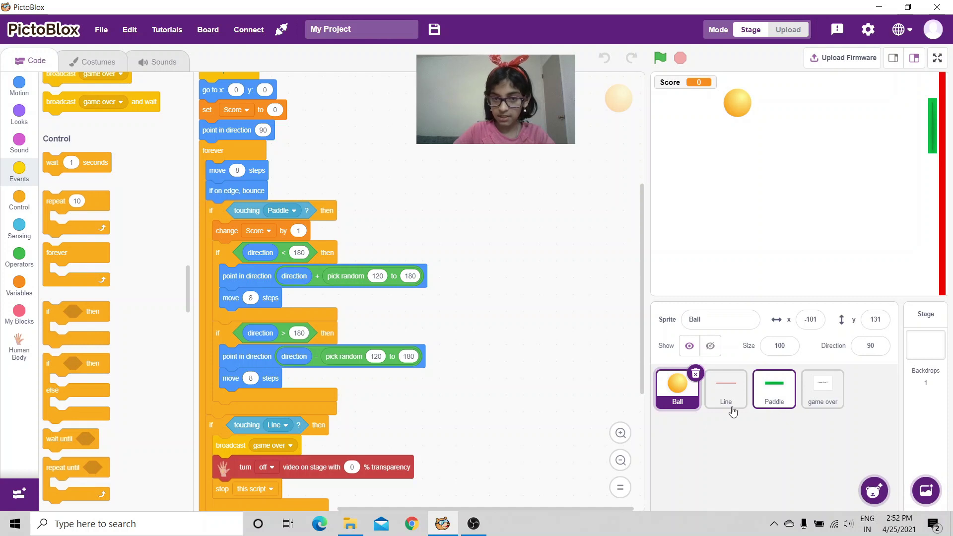
left_click(765, 401)
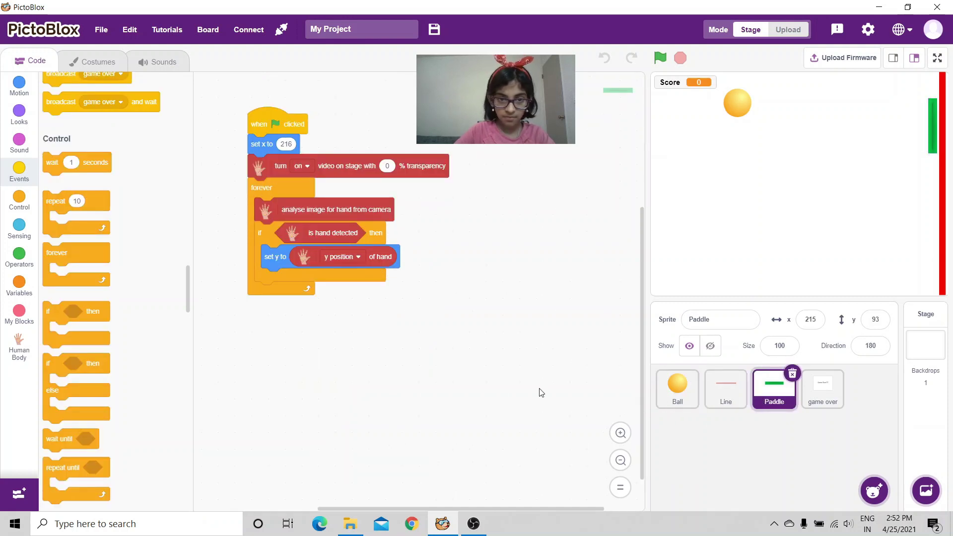
scroll(505, 427, "right", 3)
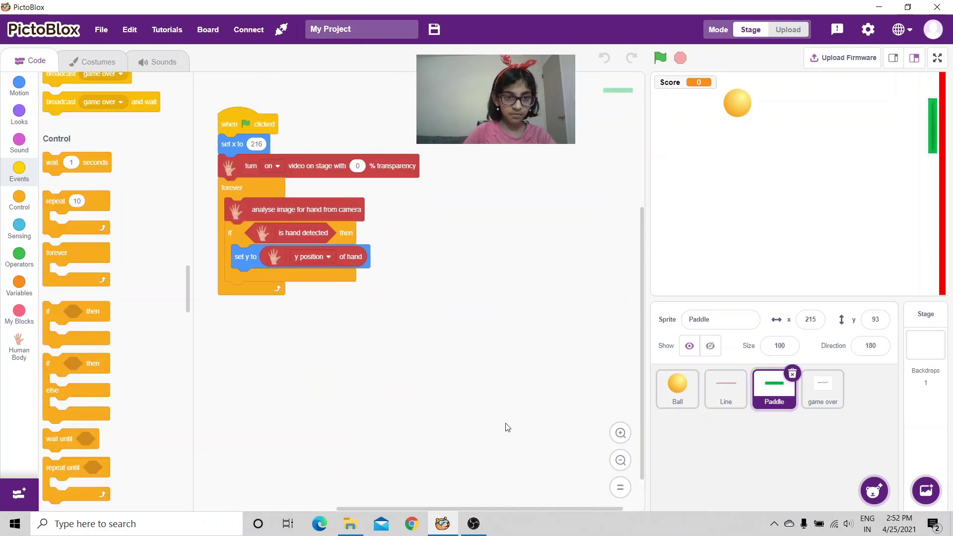
scroll(505, 426, "left", 1)
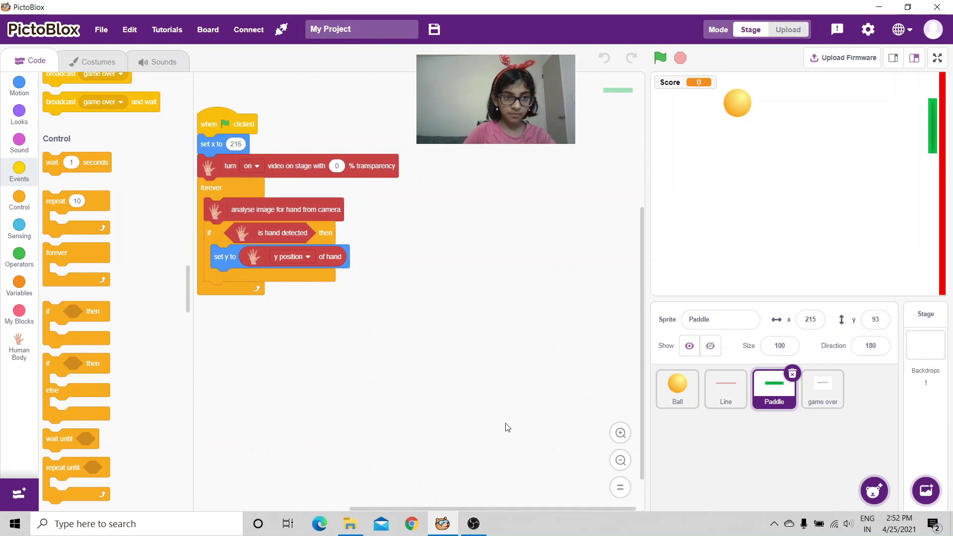
scroll(505, 431, "up", 3)
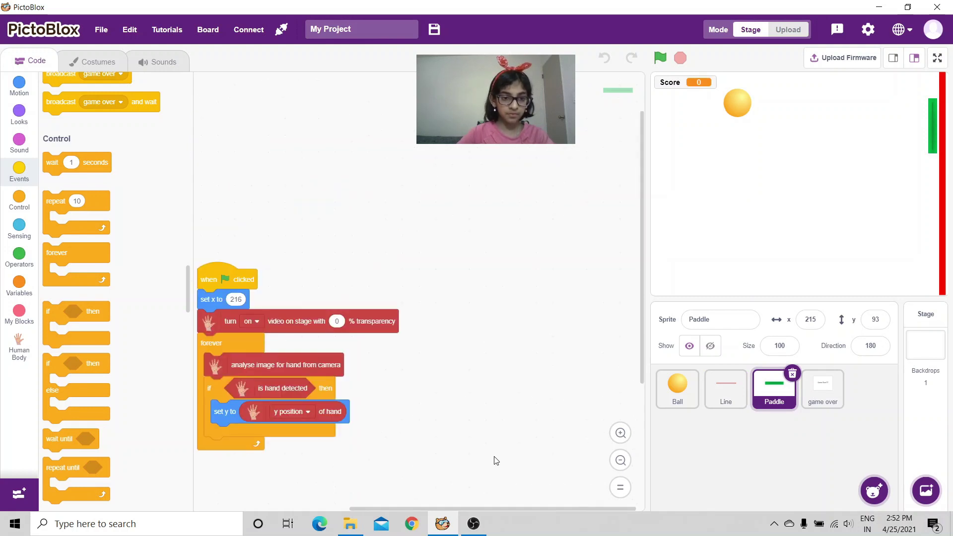
scroll(495, 460, "down", 3)
left_click(829, 395)
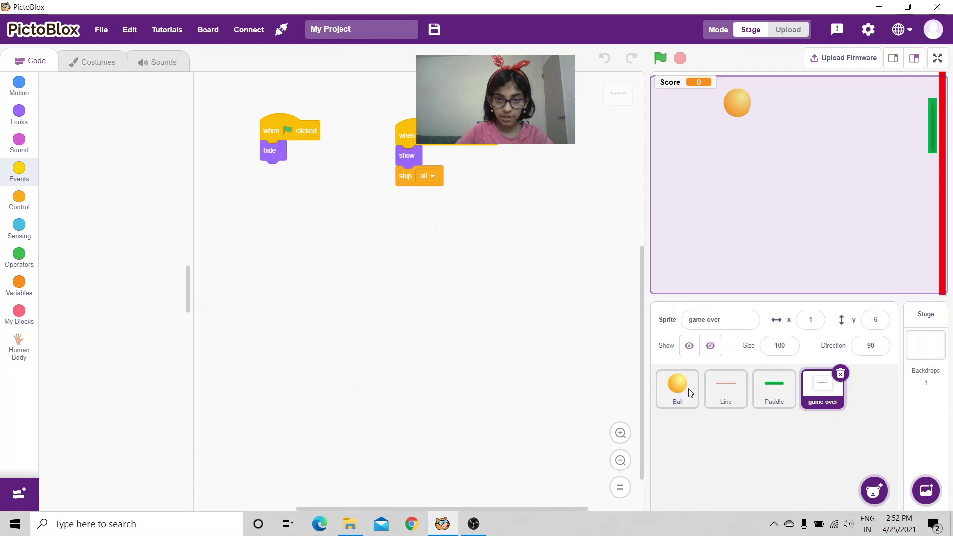
scroll(515, 326, "right", 2)
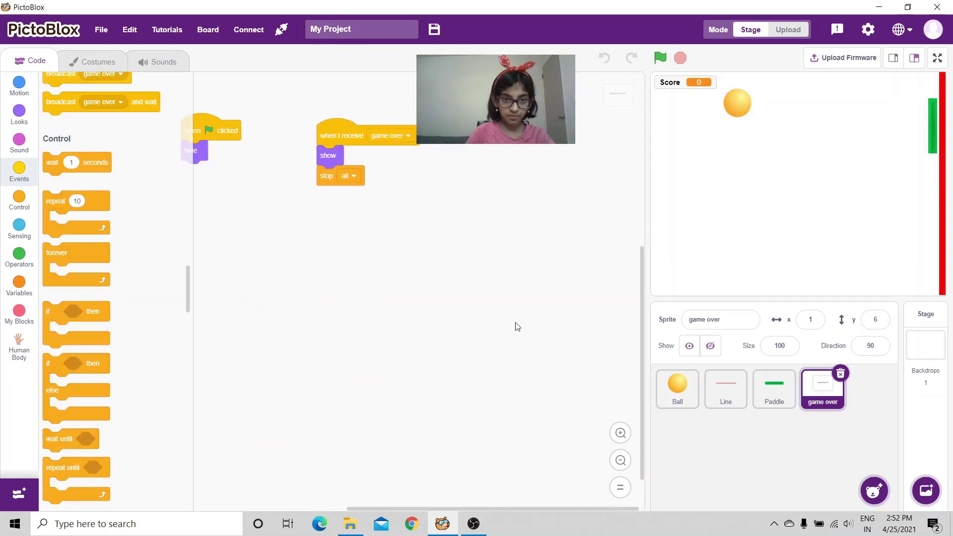
scroll(514, 327, "up", 3)
scroll(514, 326, "left", 3)
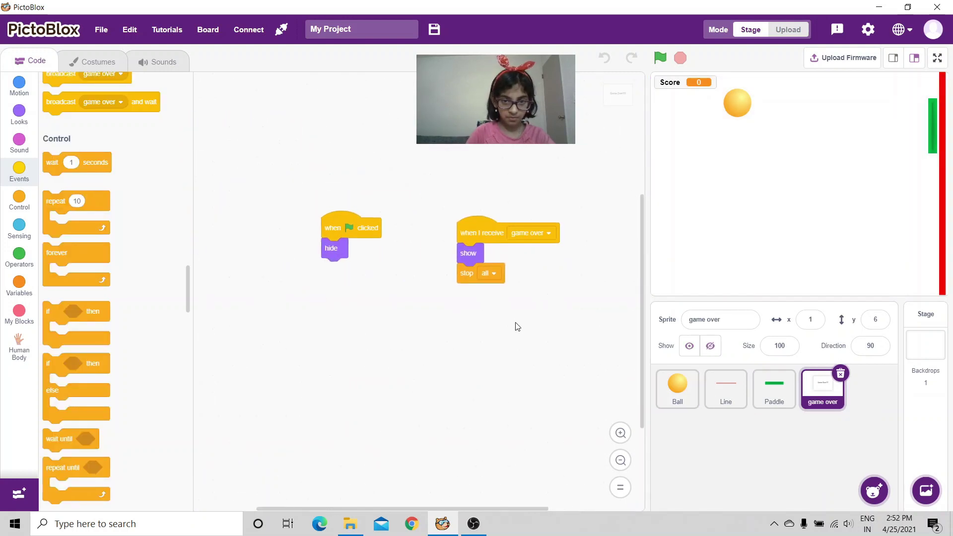
scroll(514, 326, "up", 2)
scroll(515, 326, "right", 3)
scroll(515, 327, "right", 2)
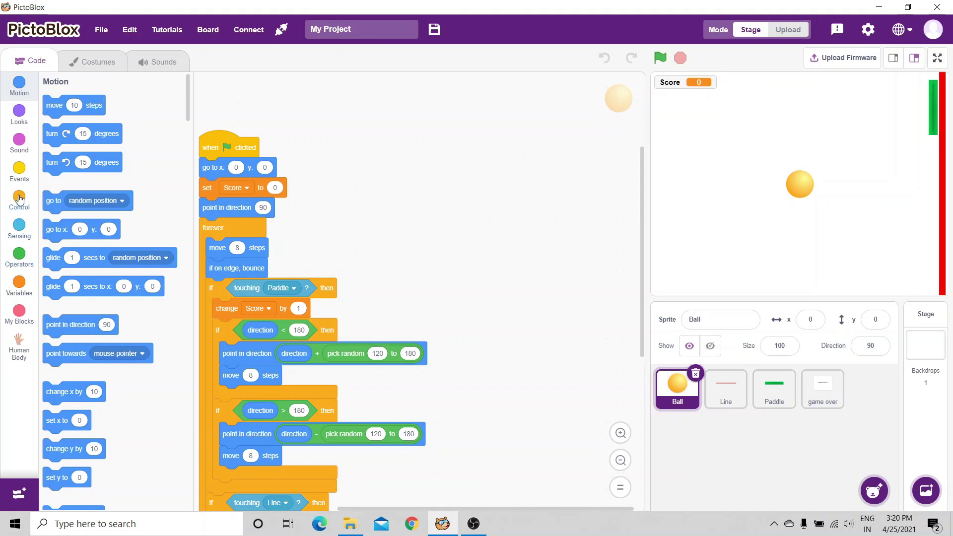
Step: Insert a 'wait 3 seconds' block after 'point in direction 90' in the Ball's script
left_click(20, 200)
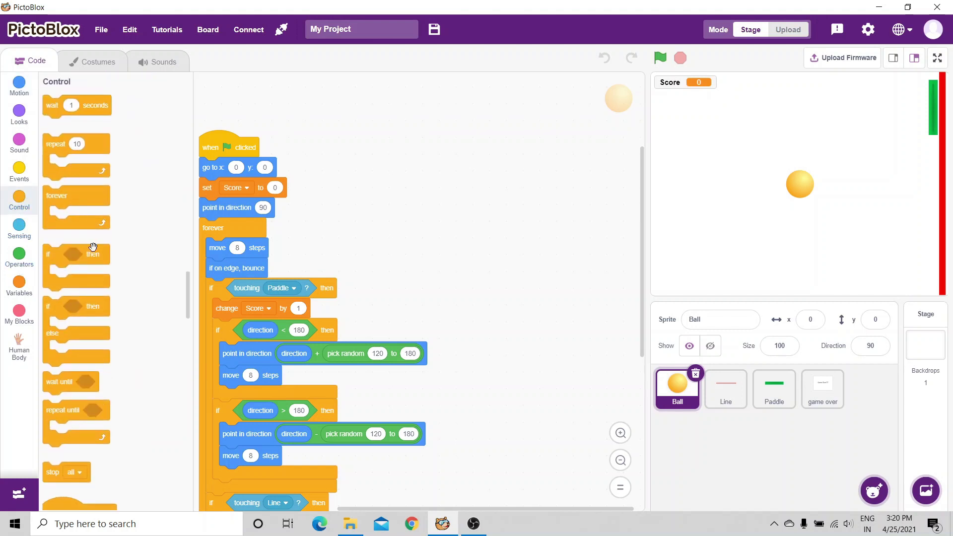
left_click_drag(92, 108, 338, 239)
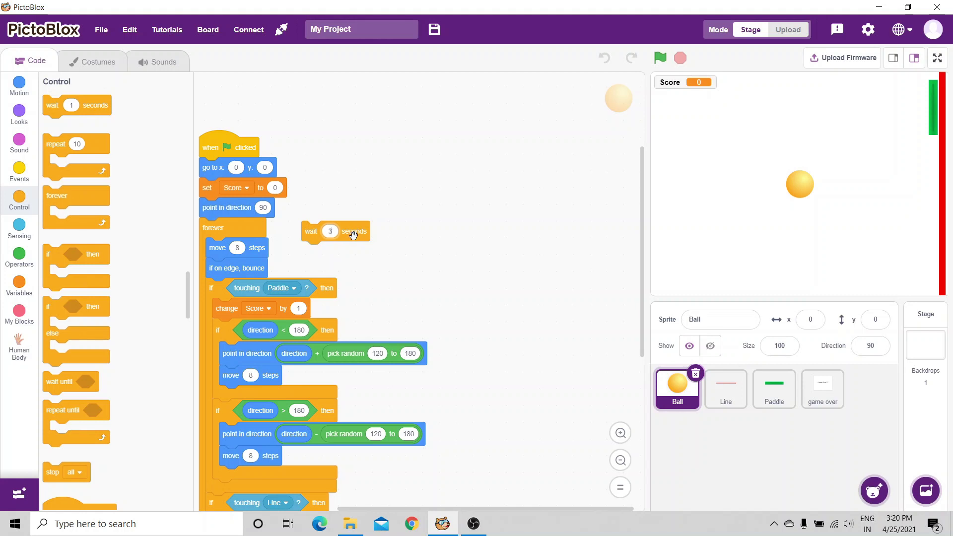
left_click_drag(354, 236, 250, 227)
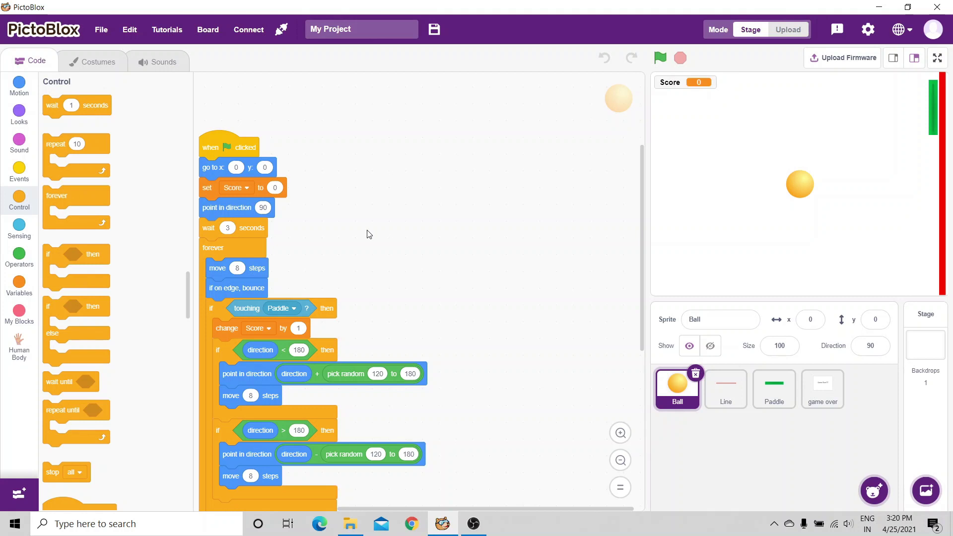
Step: Start the pong game with the green flag and play until Game Over
left_click(661, 60)
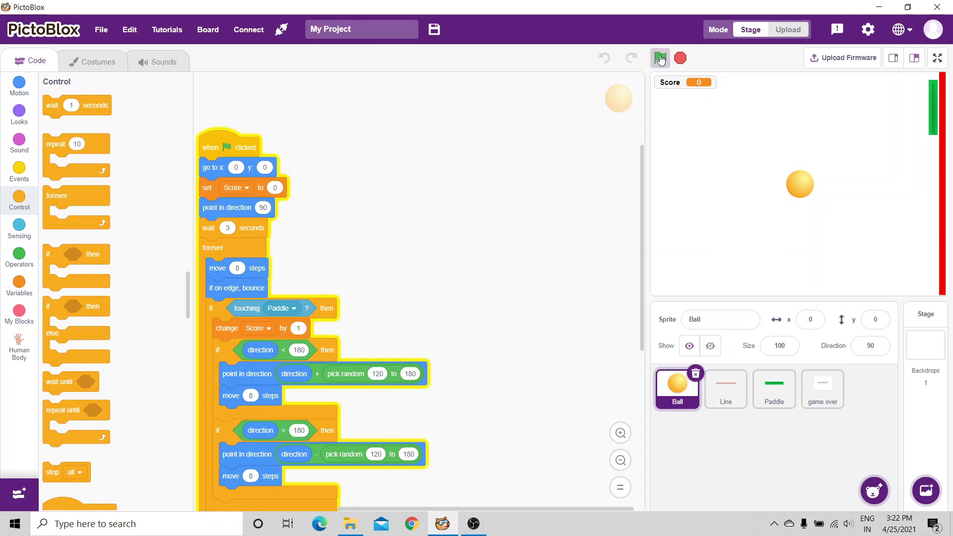